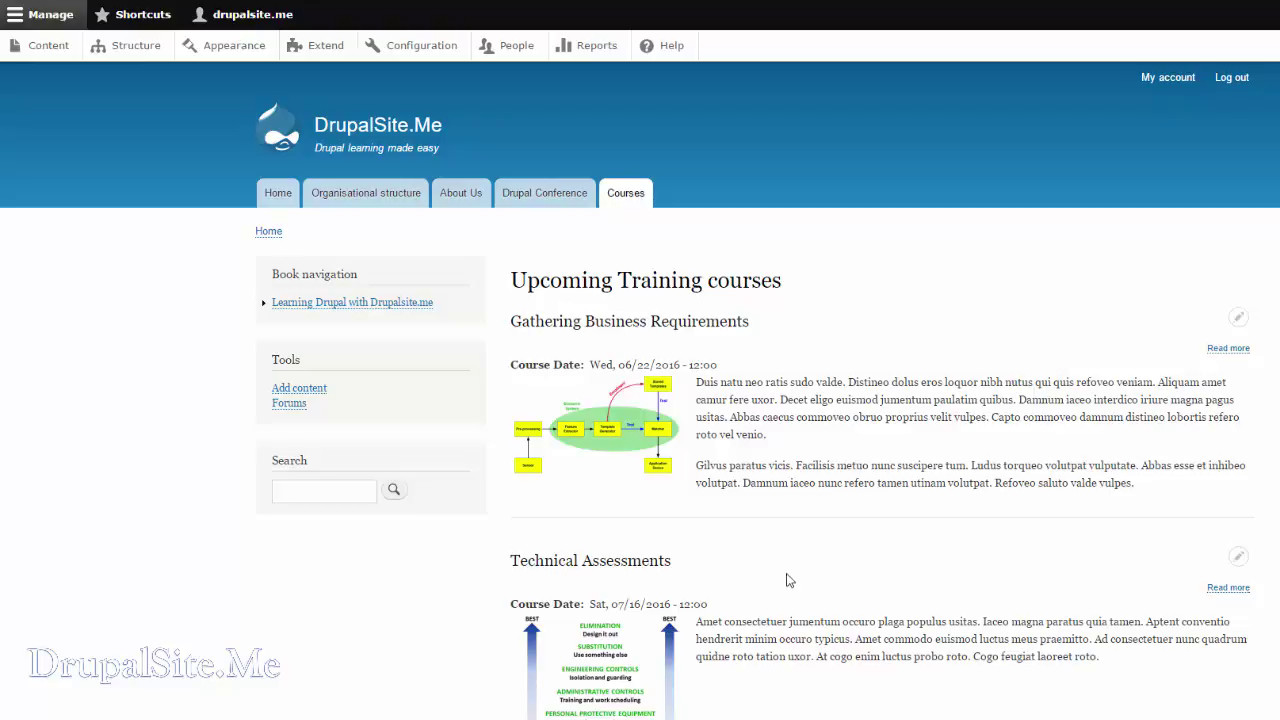
Open the About Us page for editing and upload harlyDavison.jpg as a new image in its body
{"action": "left_click", "coordinate": [461, 199]}
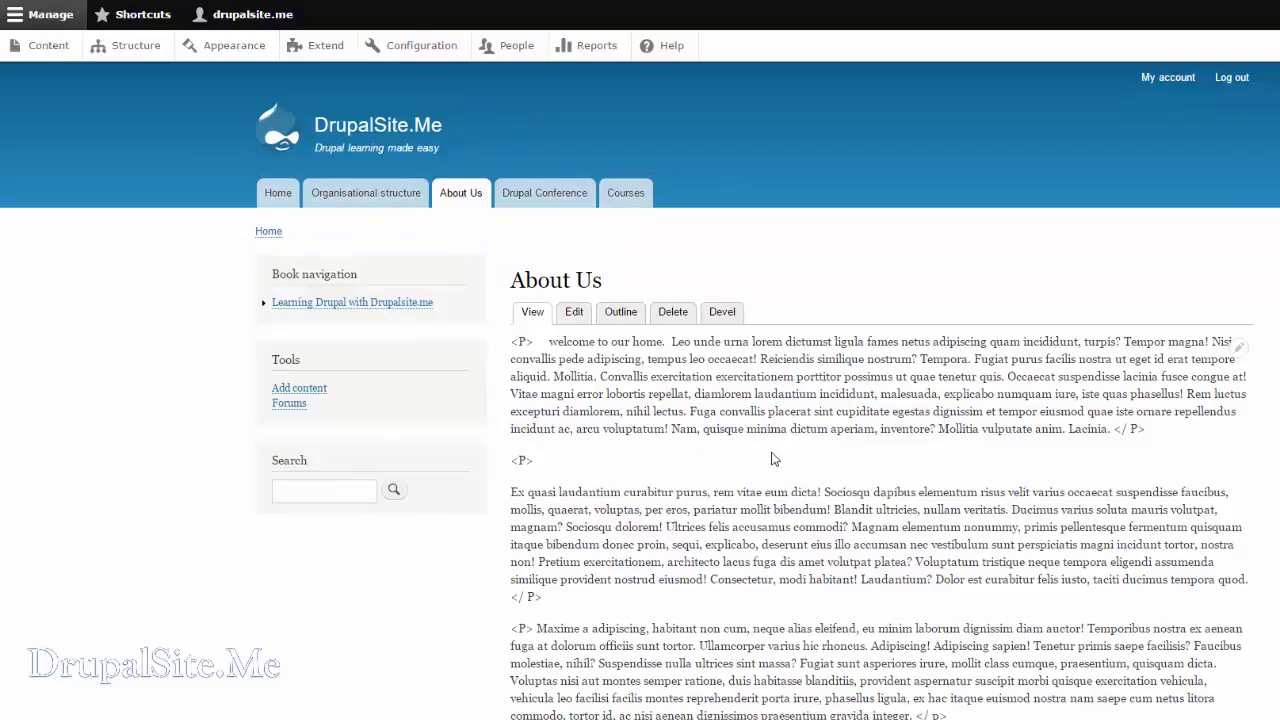
{"action": "left_click", "coordinate": [575, 313]}
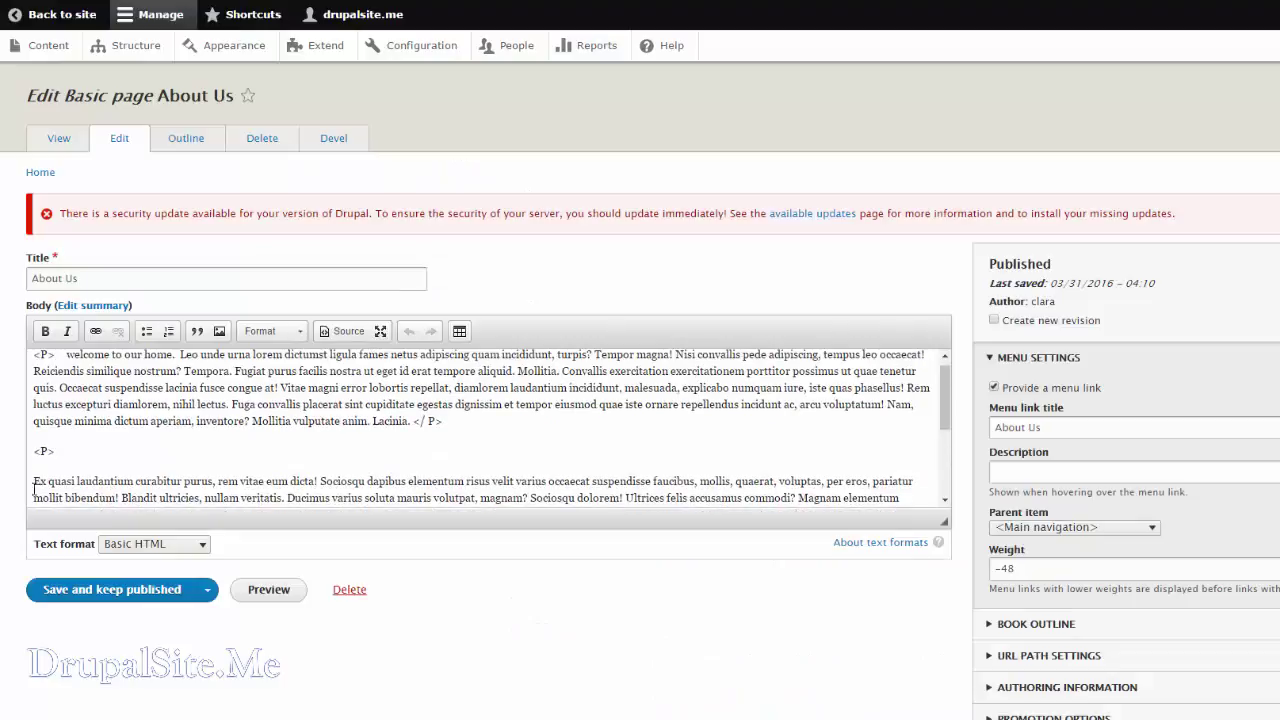
{"action": "left_click", "coordinate": [219, 331]}
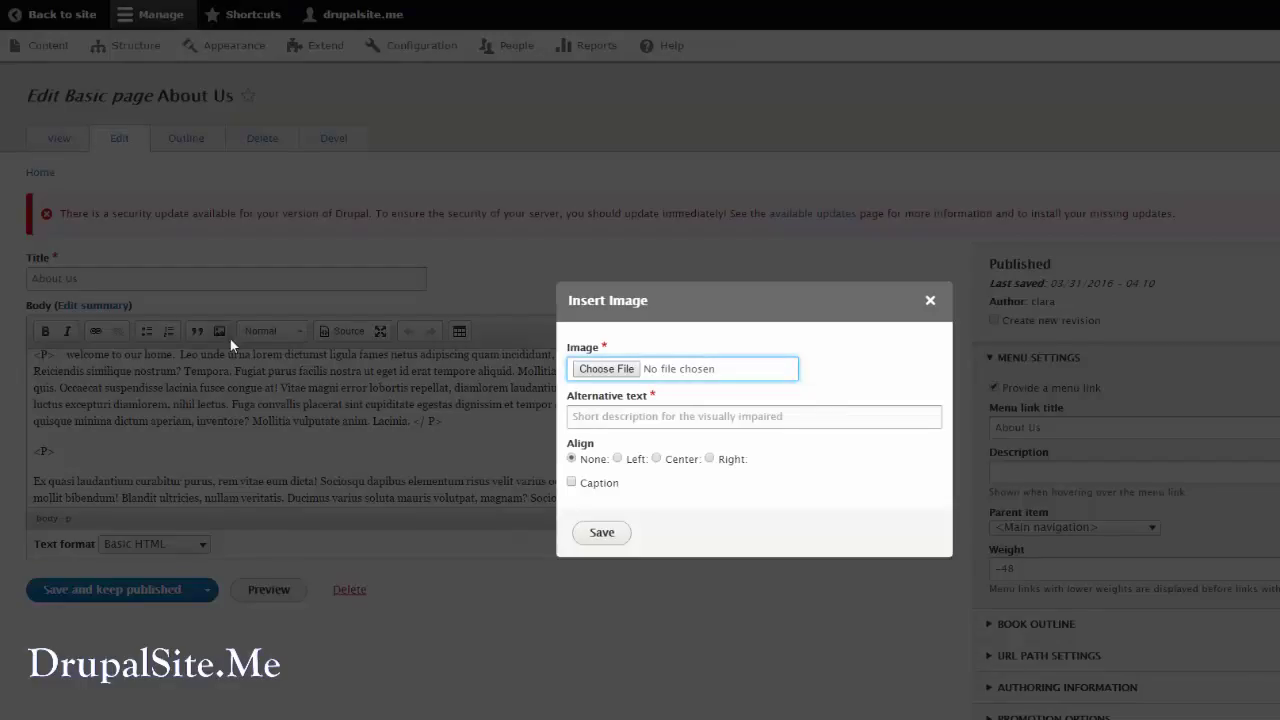
{"action": "left_click", "coordinate": [618, 369]}
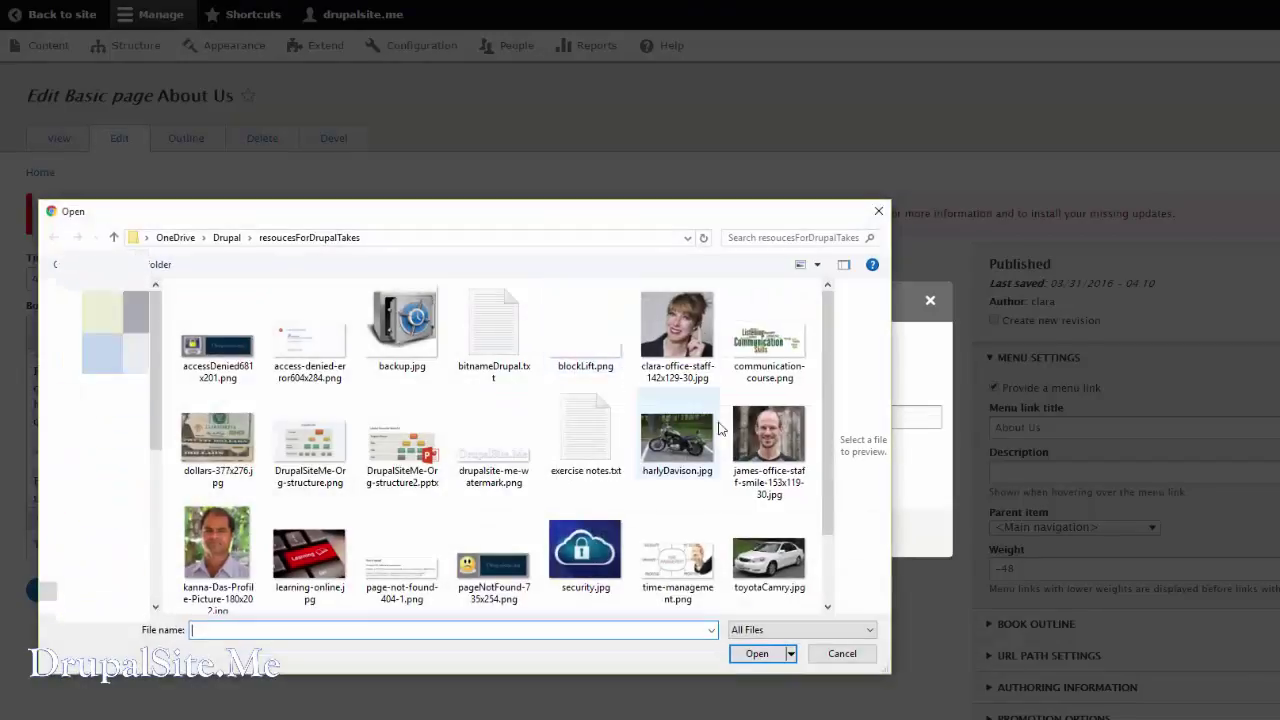
{"action": "left_click", "coordinate": [677, 438]}
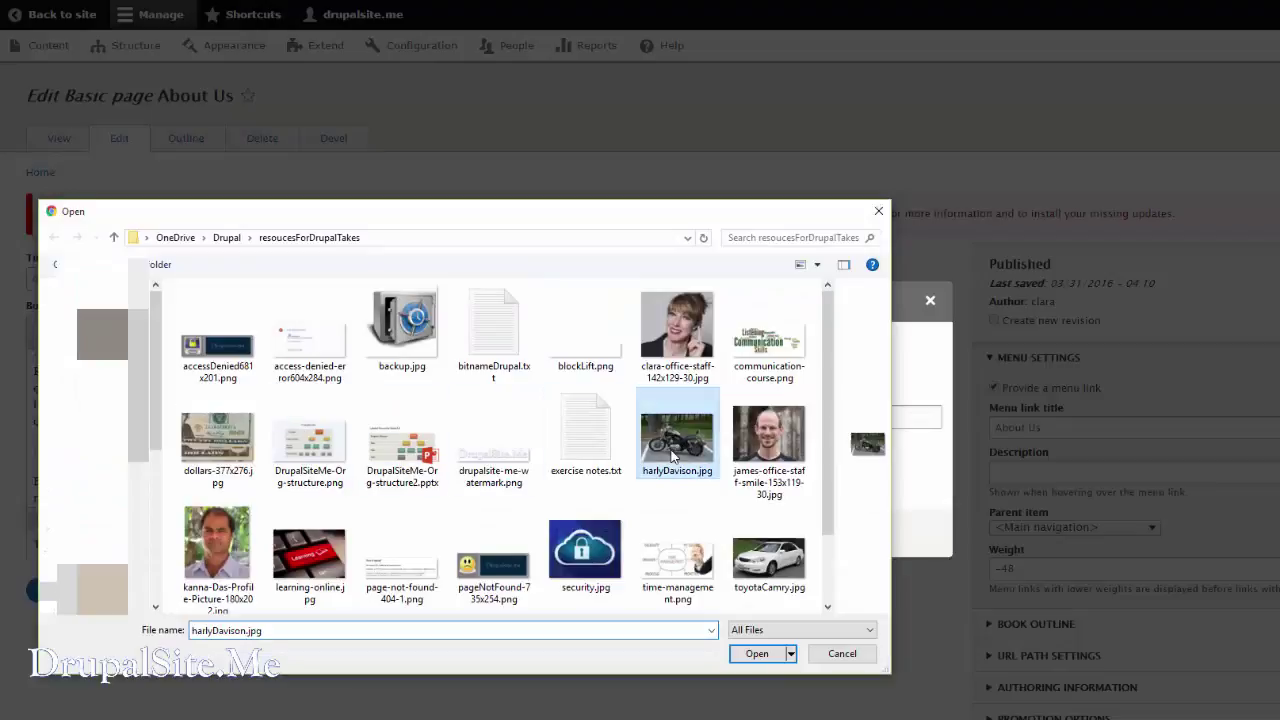
{"action": "left_click", "coordinate": [745, 655]}
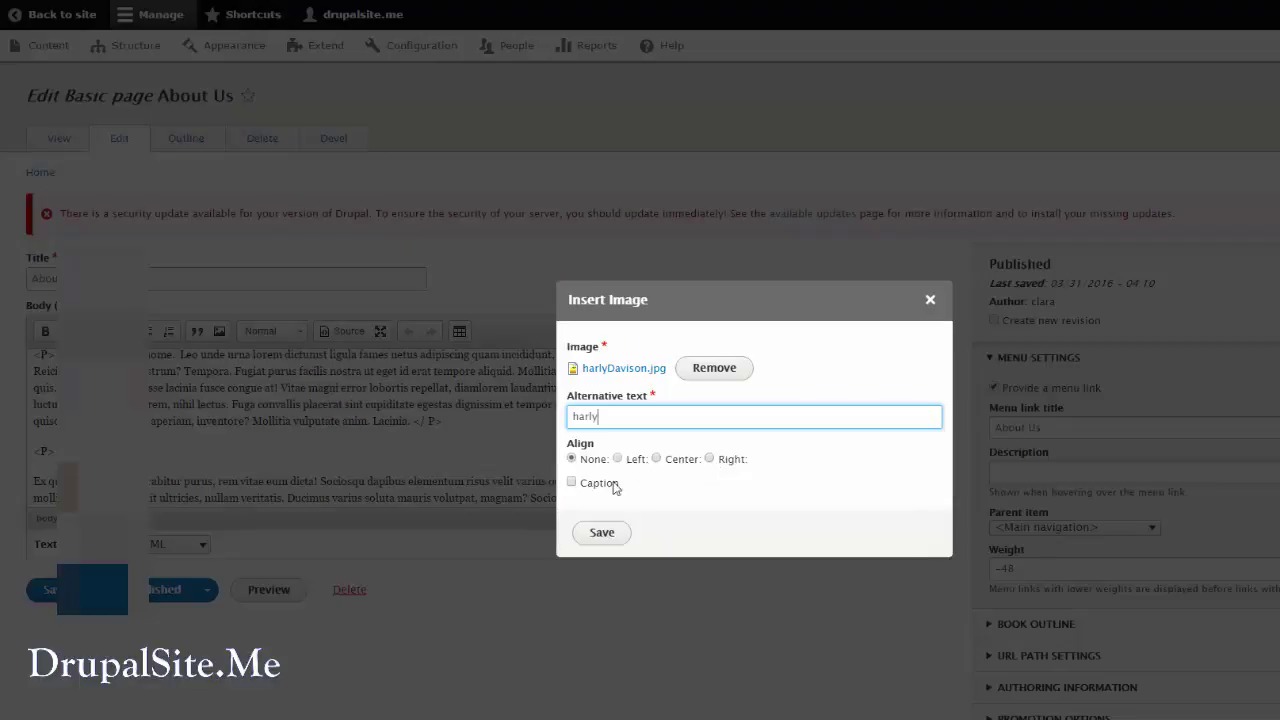
Insert the image with the alternative text "harly", right alignment and a caption
{"action": "left_click", "coordinate": [710, 459]}
{"action": "left_click", "coordinate": [572, 482]}
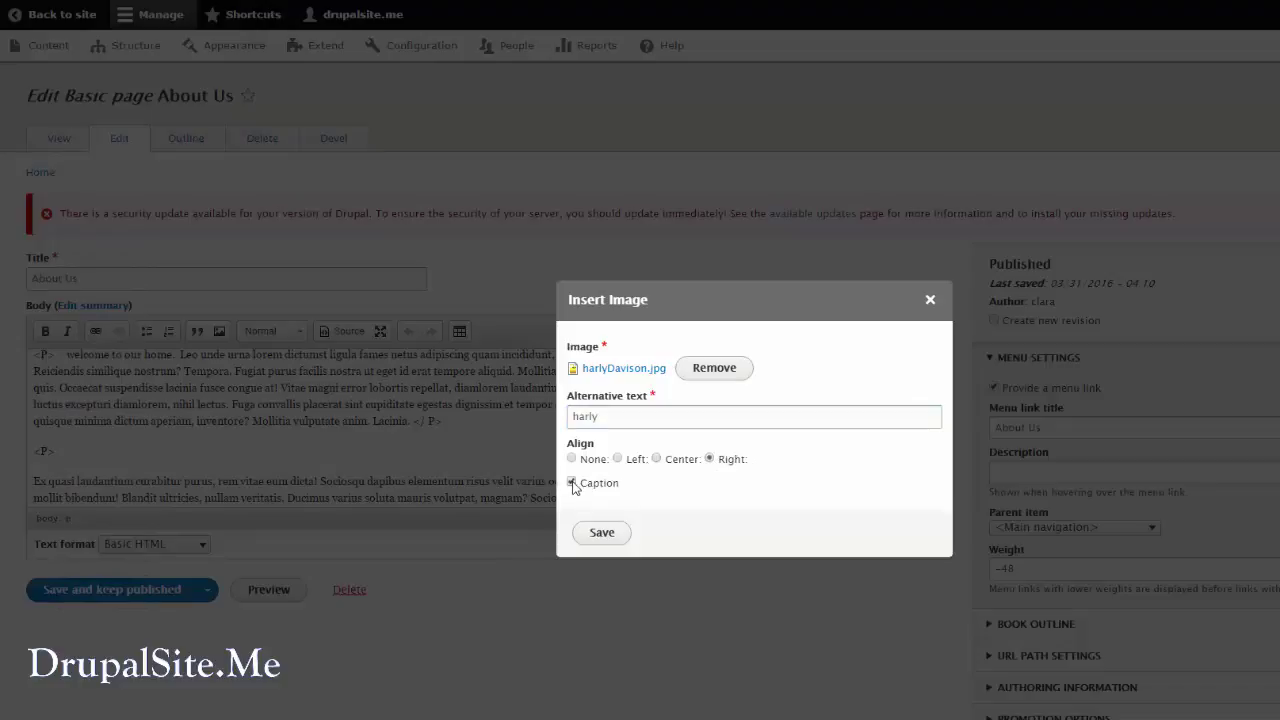
{"action": "left_click", "coordinate": [614, 547]}
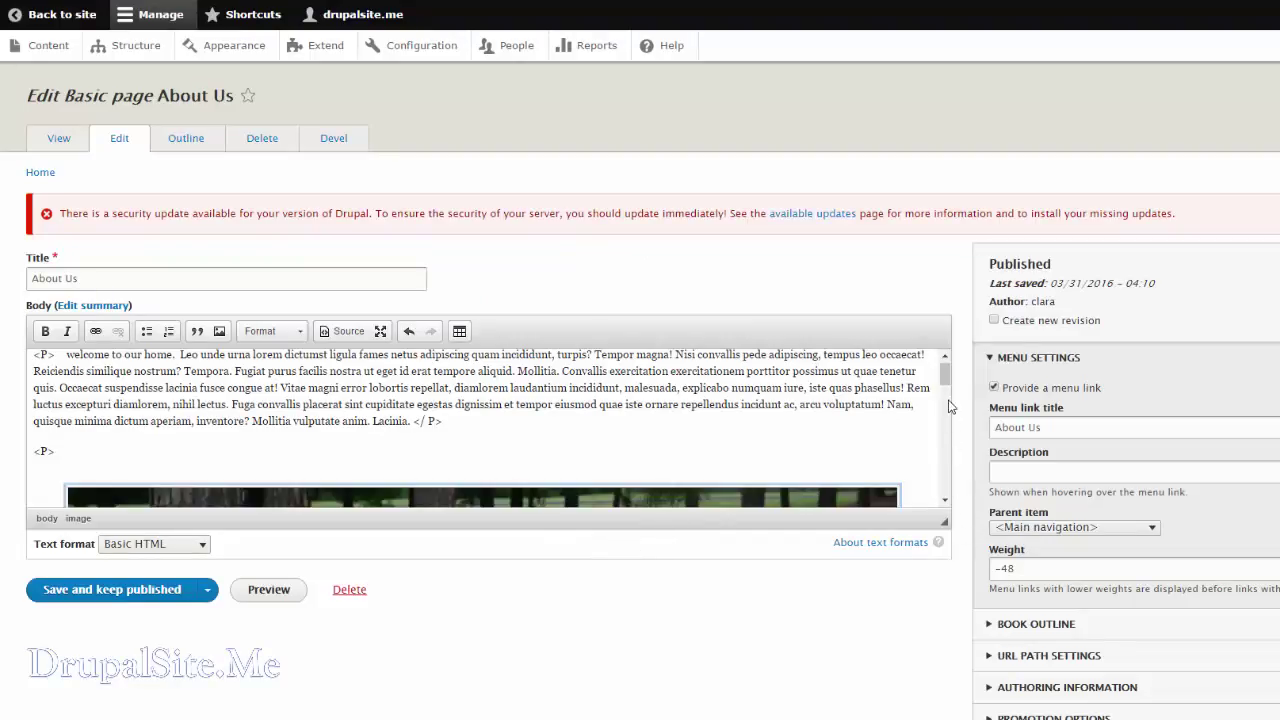
Shrink the inserted motorcycle image to well under half its width and caption it "My Harly"
{"action": "left_click_drag", "start_coordinate": [950, 386], "coordinate": [948, 474]}
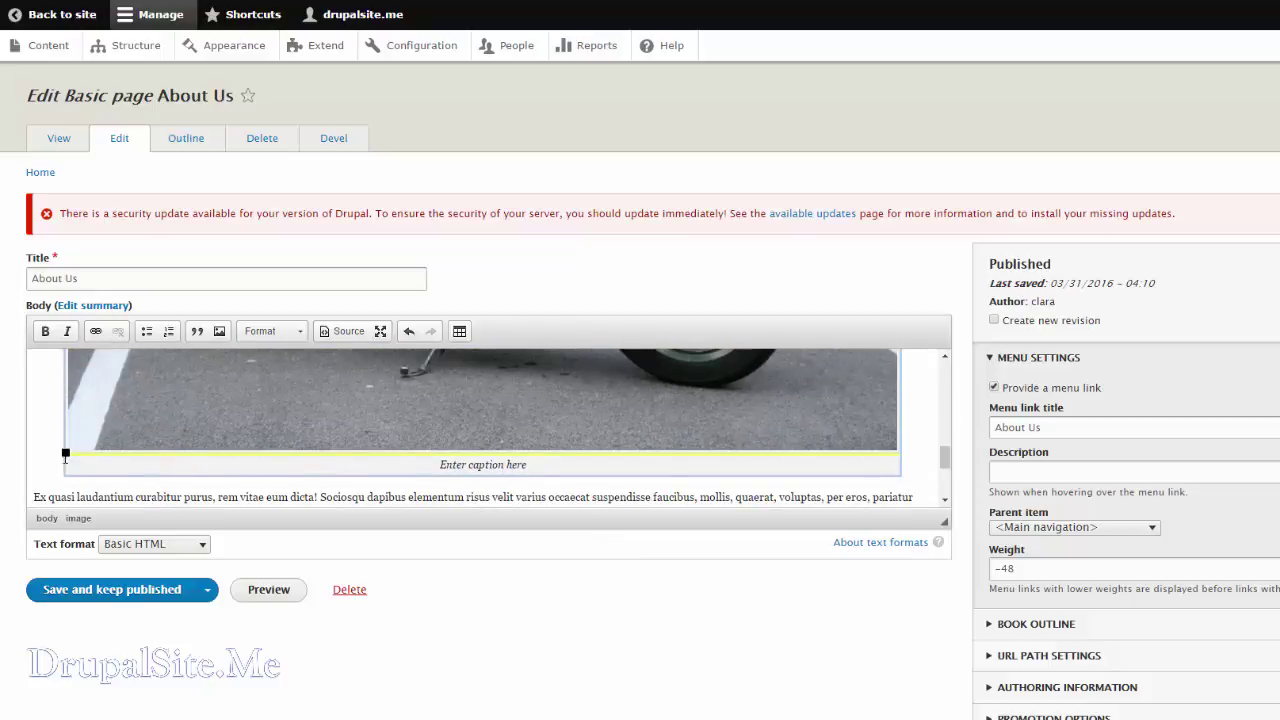
{"action": "left_click_drag", "start_coordinate": [65, 452], "coordinate": [576, 324]}
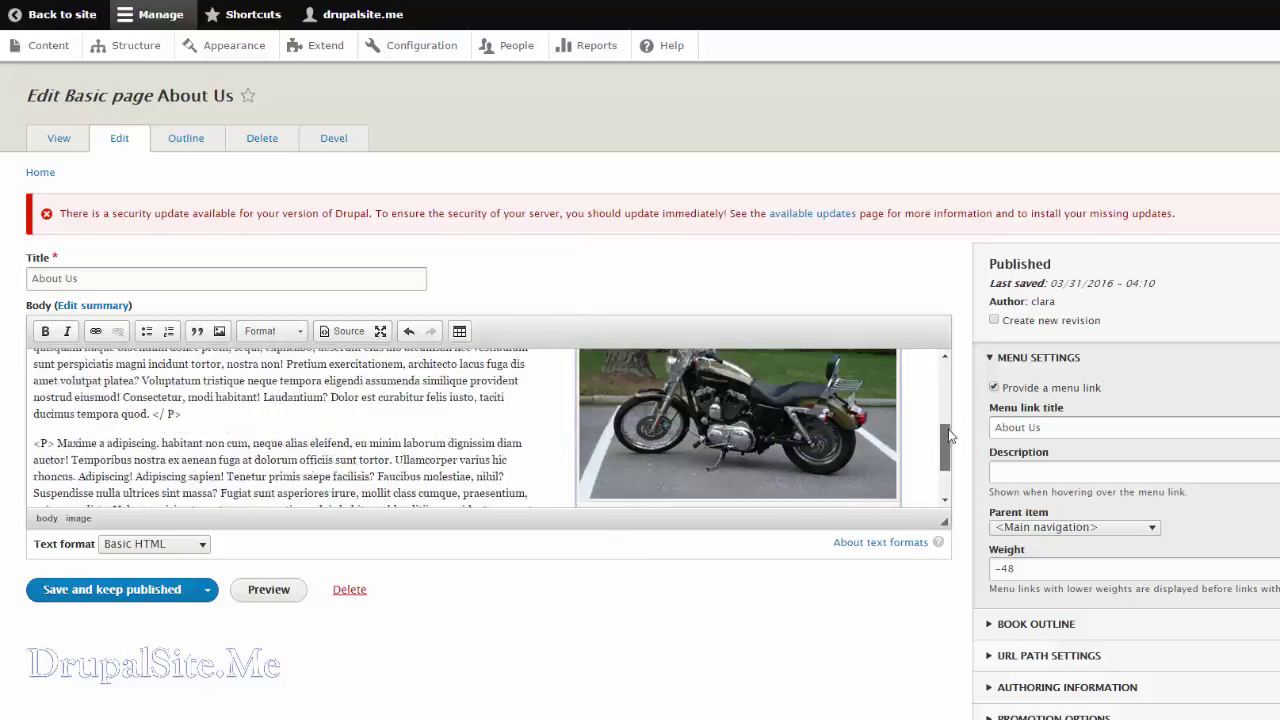
{"action": "mouse_move", "coordinate": [946, 480]}
{"action": "left_mouse_down"}
{"action": "mouse_move", "coordinate": [946, 462]}
{"action": "mouse_move", "coordinate": [945, 477]}
{"action": "left_mouse_up"}
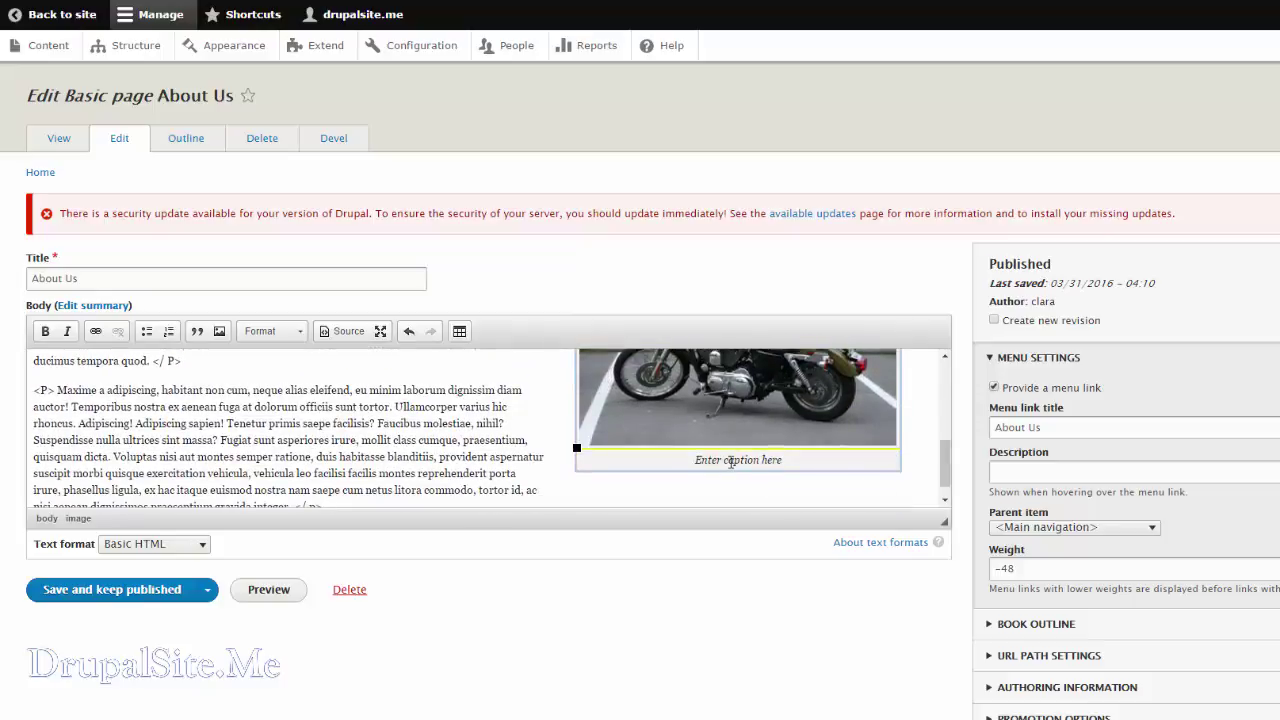
{"action": "left_click", "coordinate": [733, 462]}
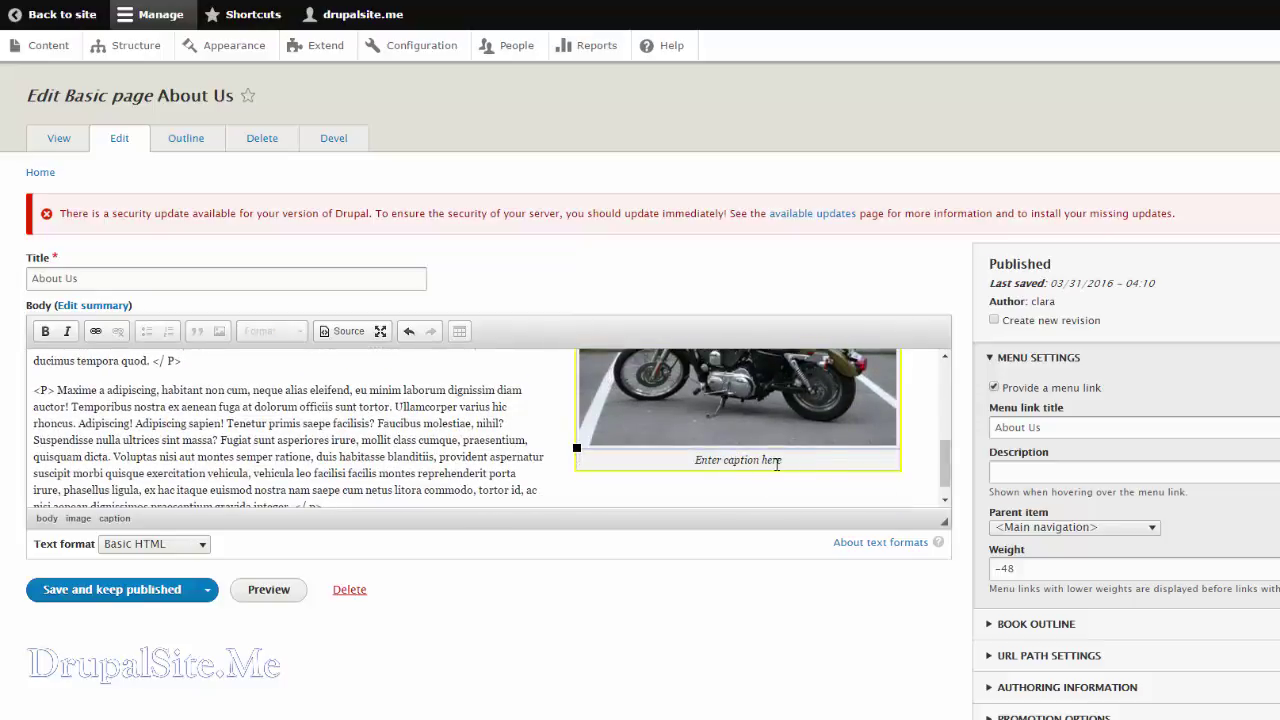
{"action": "type", "text": "My Harly"}
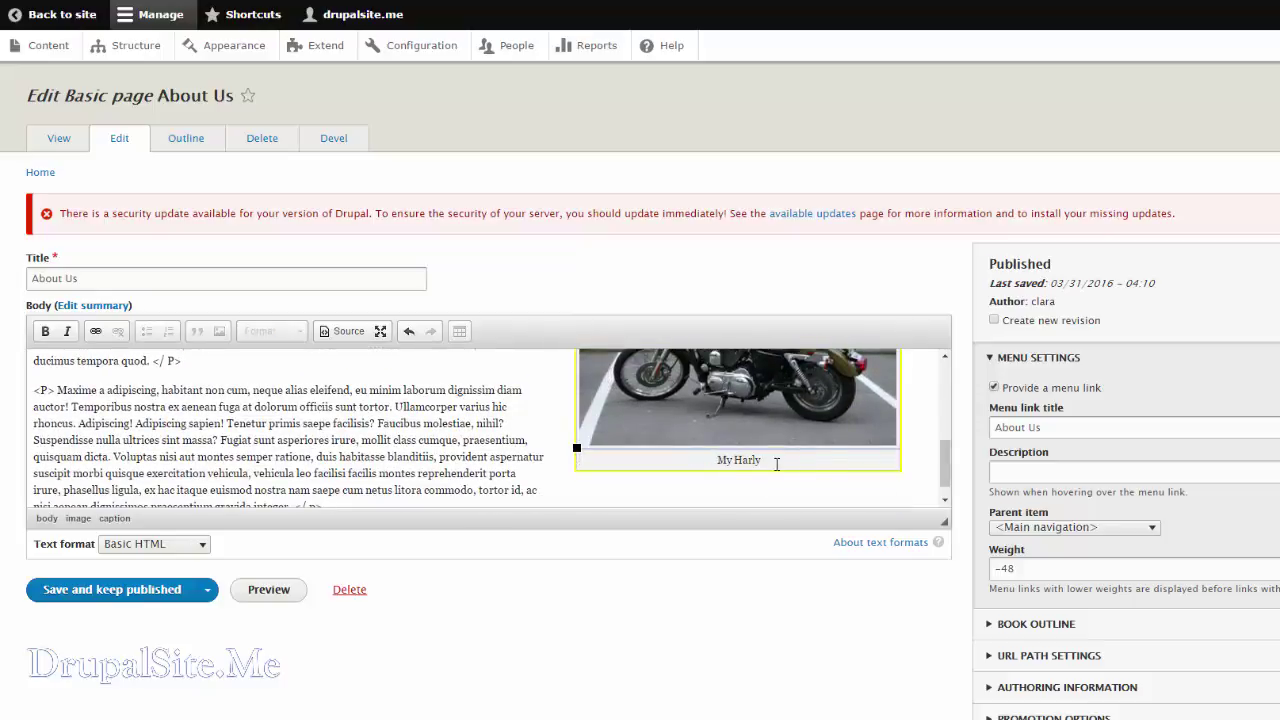
Save the About Us page as published and review the captioned image beside the text
{"action": "left_click", "coordinate": [113, 590]}
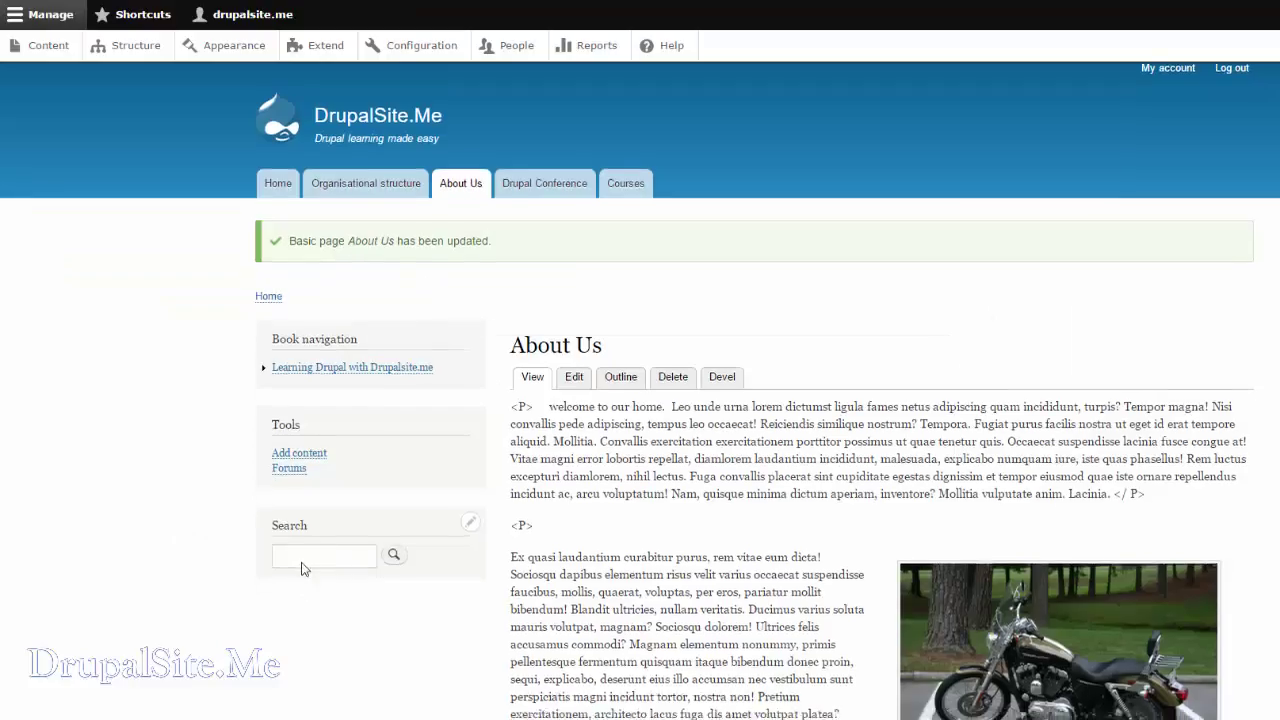
{"action": "scroll", "coordinate": [330, 565], "scroll_direction": "down", "scroll_amount": 4}
{"action": "scroll", "coordinate": [440, 430], "scroll_direction": "up", "scroll_amount": 3}
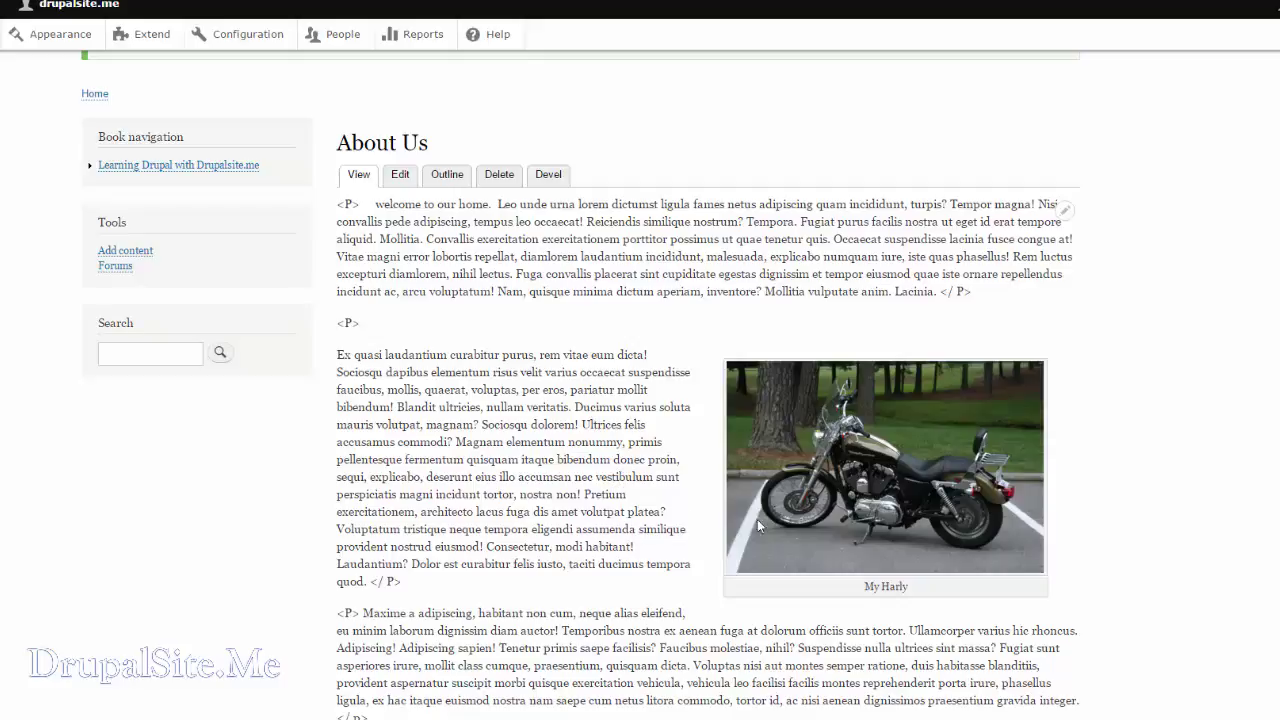
{"action": "scroll", "coordinate": [757, 512], "scroll_direction": "up", "scroll_amount": 4}
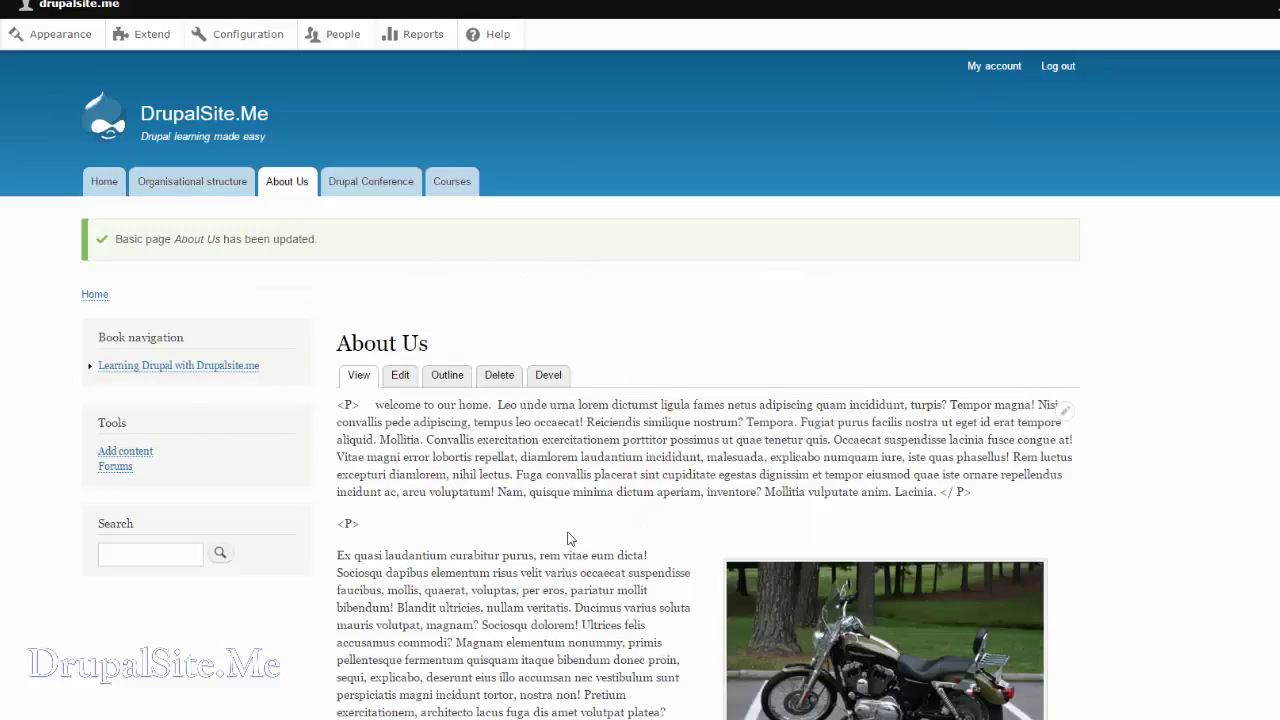
Compare the image placement in the Courses listing with the captioned image on the About Us page
{"action": "left_click", "coordinate": [461, 190]}
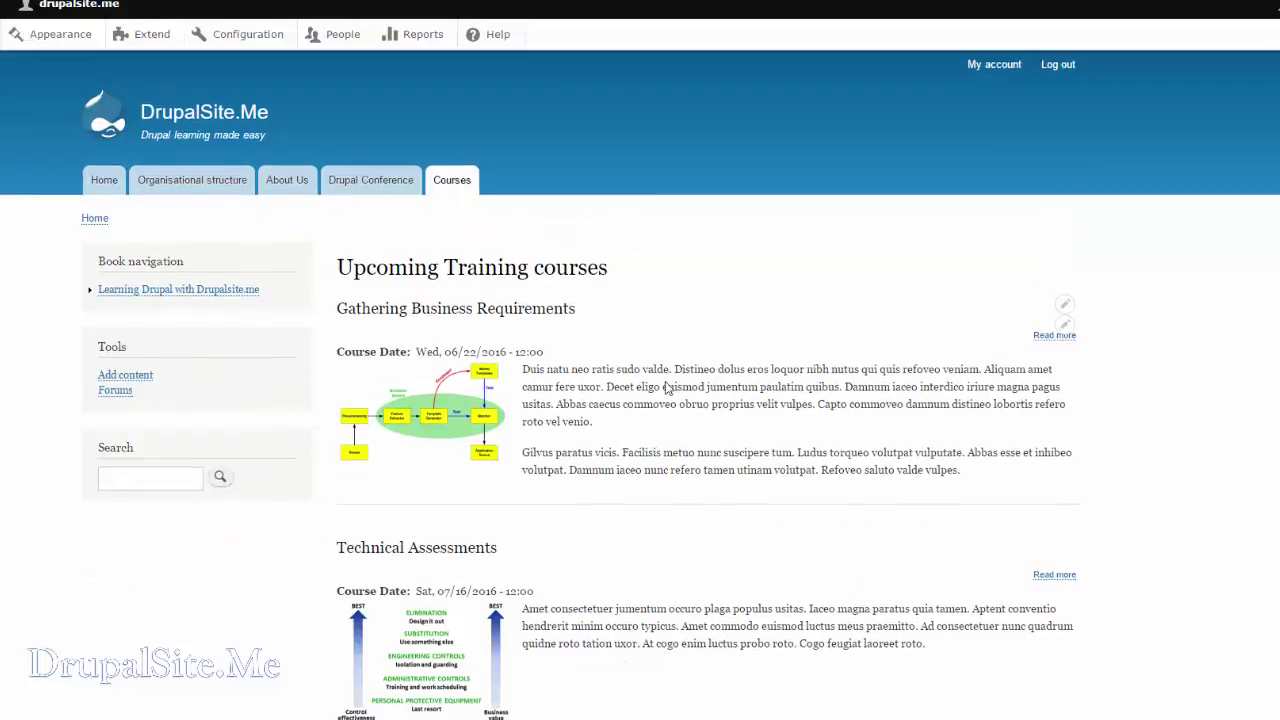
{"action": "scroll", "coordinate": [667, 388], "scroll_direction": "down", "scroll_amount": 8}
{"action": "scroll", "coordinate": [668, 388], "scroll_direction": "up", "scroll_amount": 6}
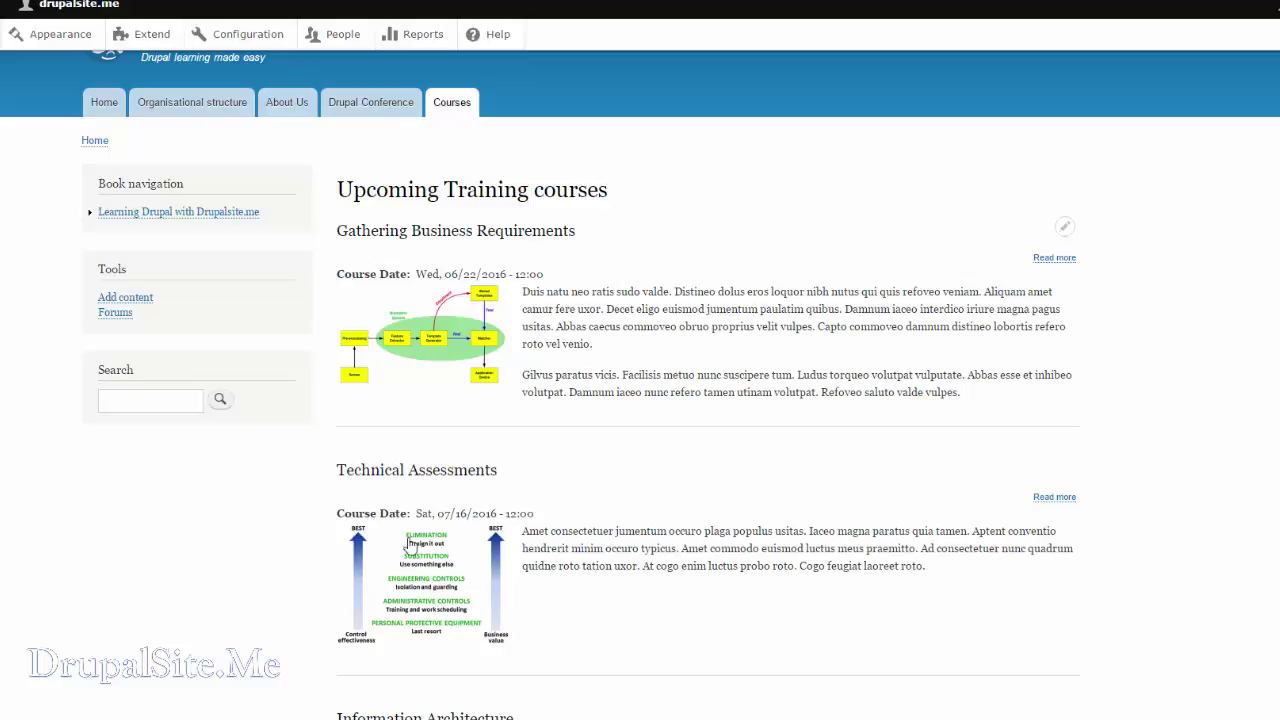
{"action": "scroll", "coordinate": [614, 523], "scroll_direction": "down", "scroll_amount": 5}
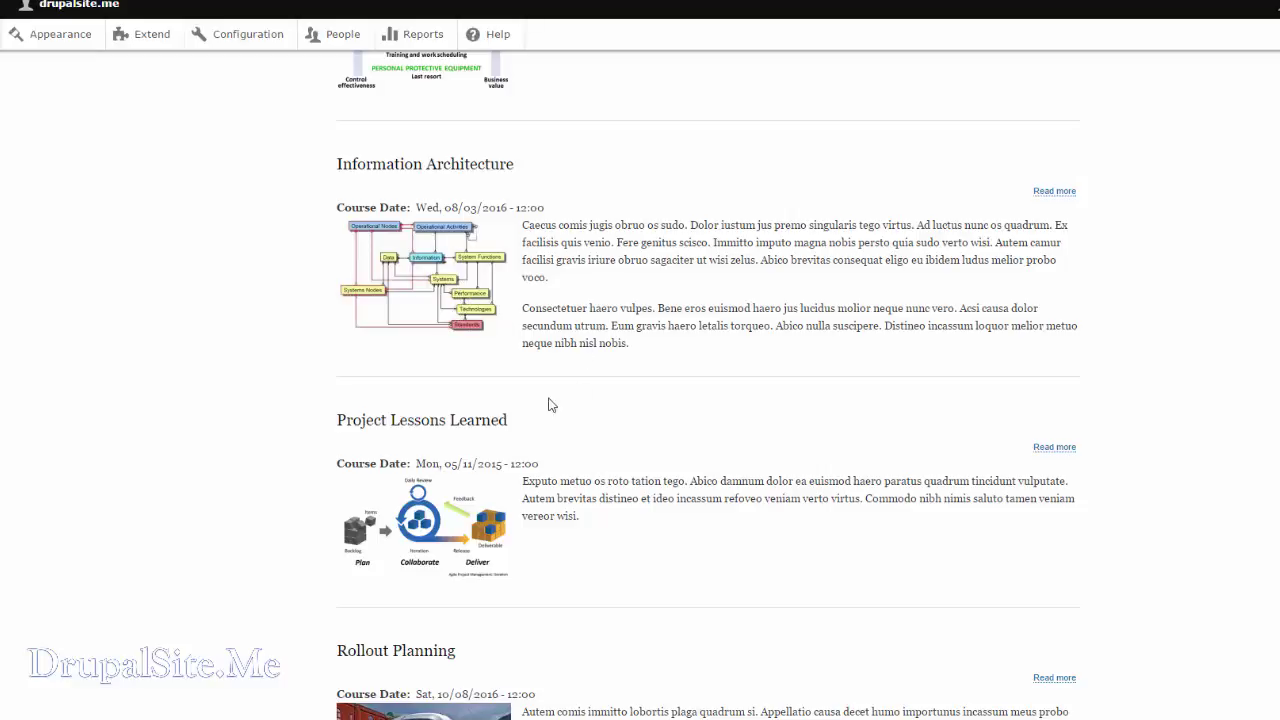
{"action": "scroll", "coordinate": [674, 414], "scroll_direction": "up", "scroll_amount": 6}
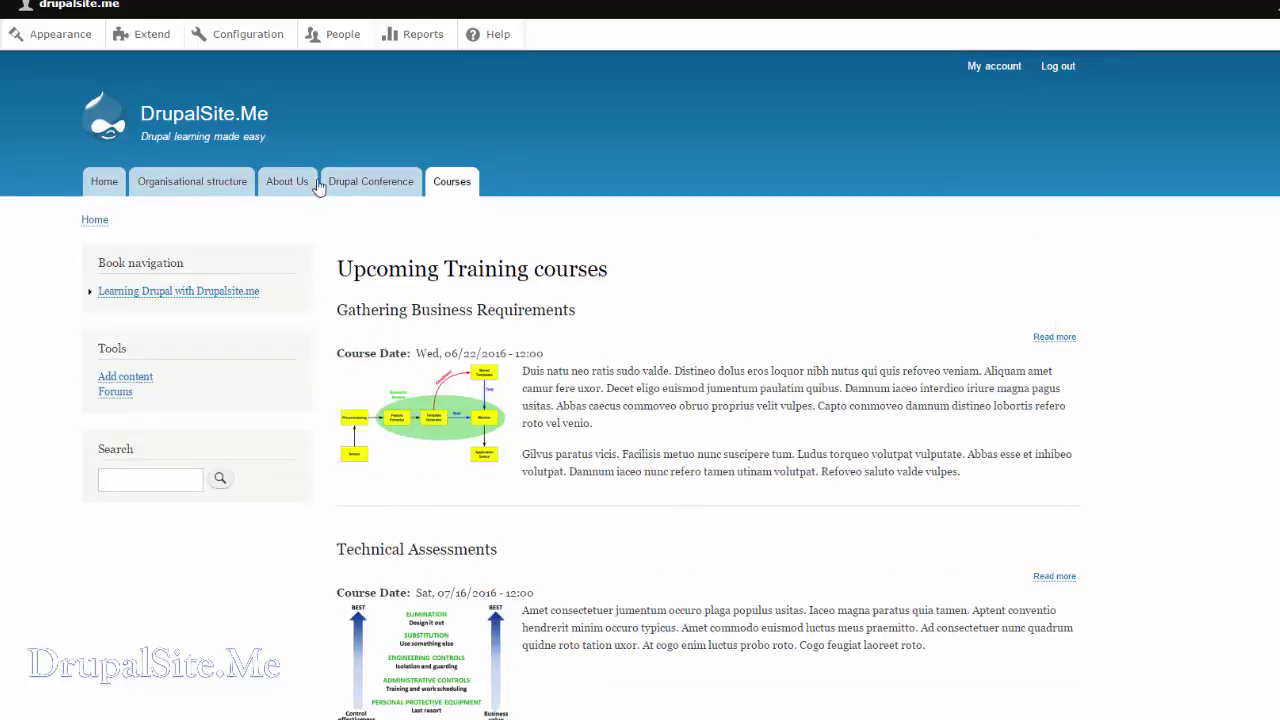
{"action": "left_click", "coordinate": [303, 185]}
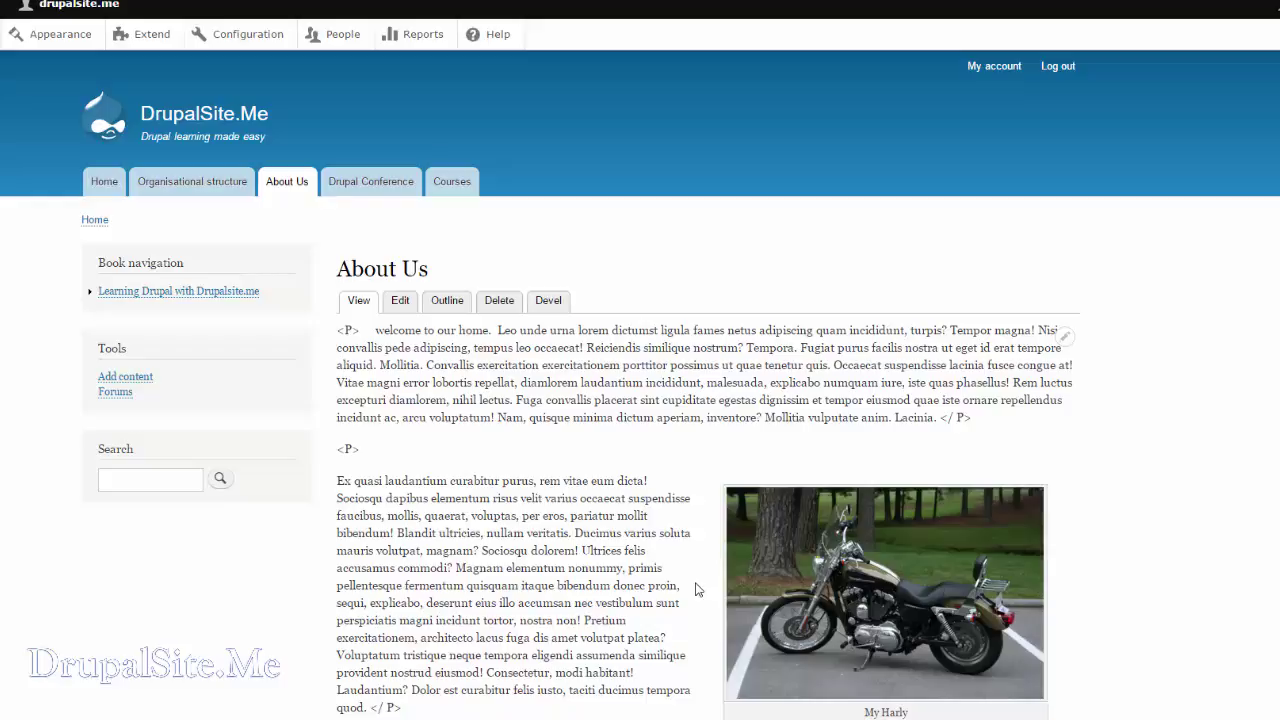
{"action": "left_click", "coordinate": [452, 184]}
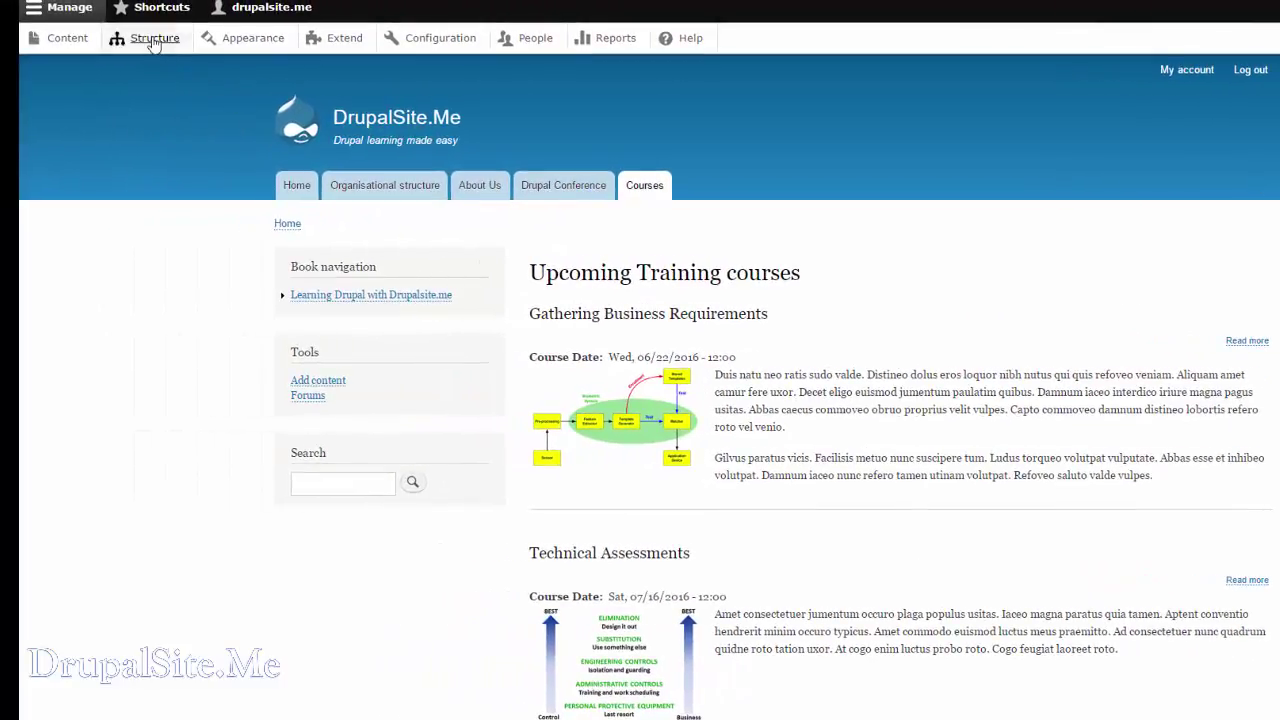
Open the settings of the Image field on the Article content type
{"action": "left_click", "coordinate": [152, 44]}
{"action": "left_click", "coordinate": [106, 441]}
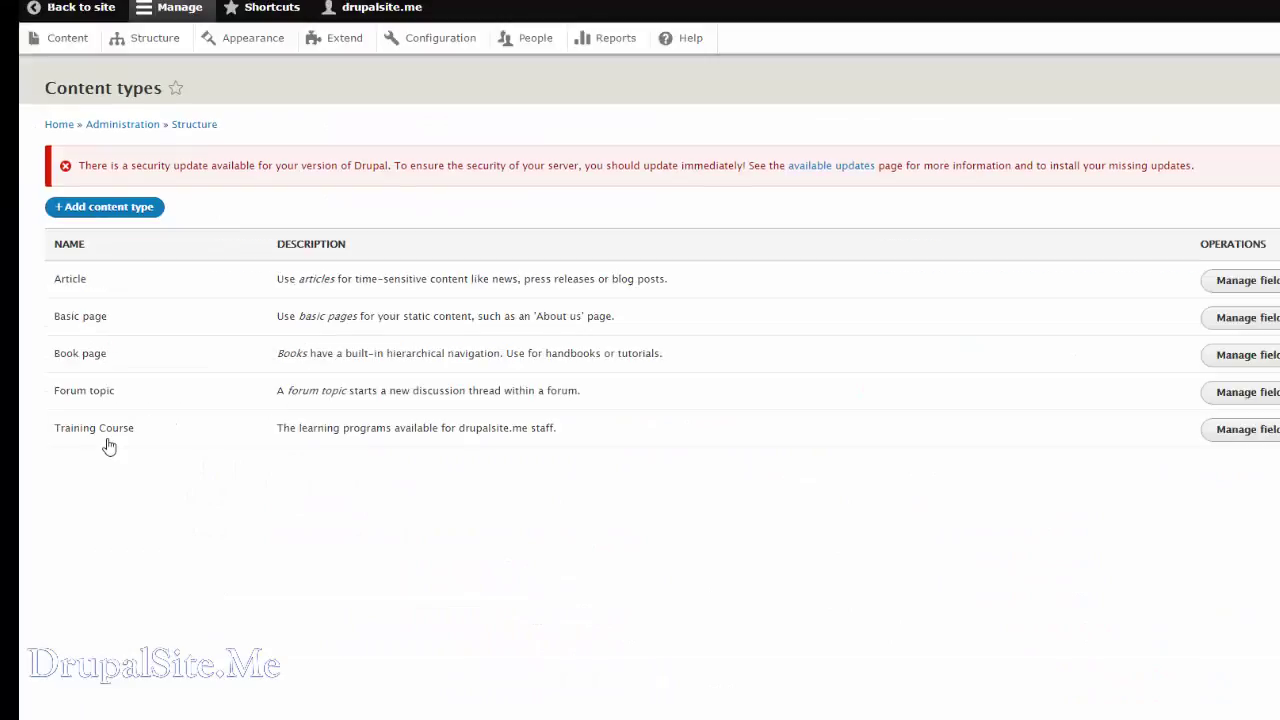
{"action": "left_click", "coordinate": [1249, 284]}
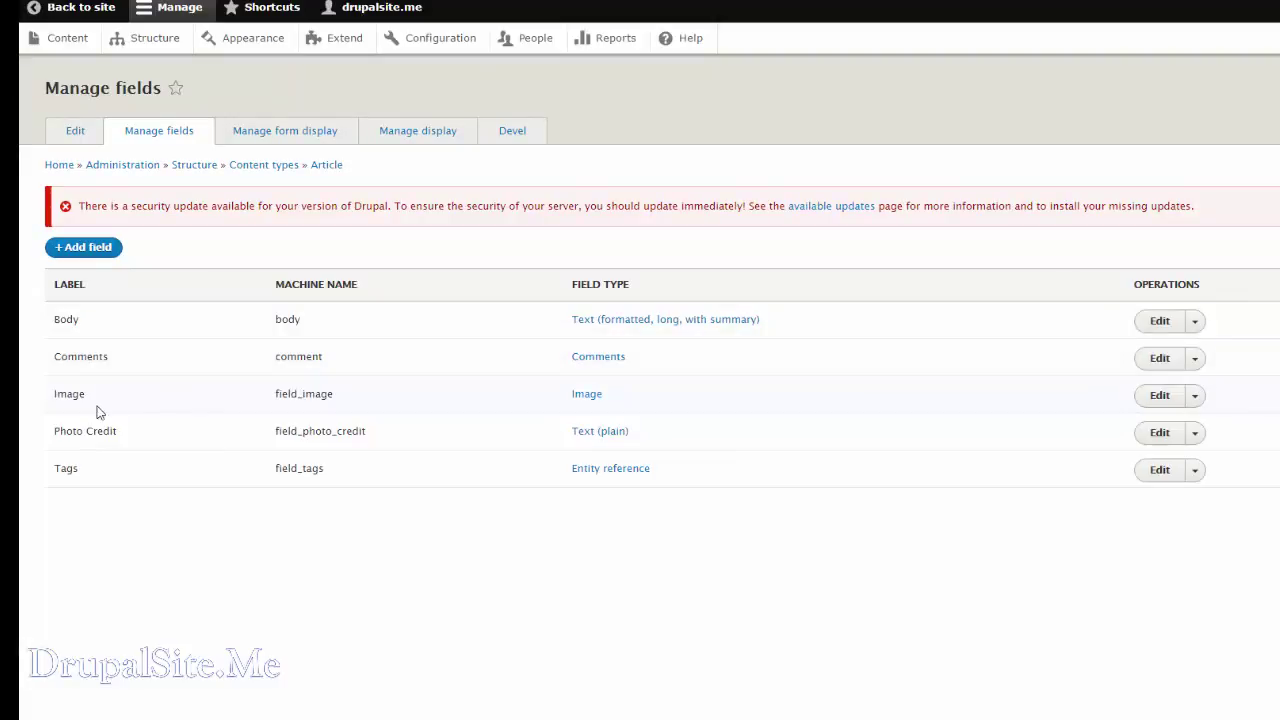
{"action": "left_click", "coordinate": [1160, 396]}
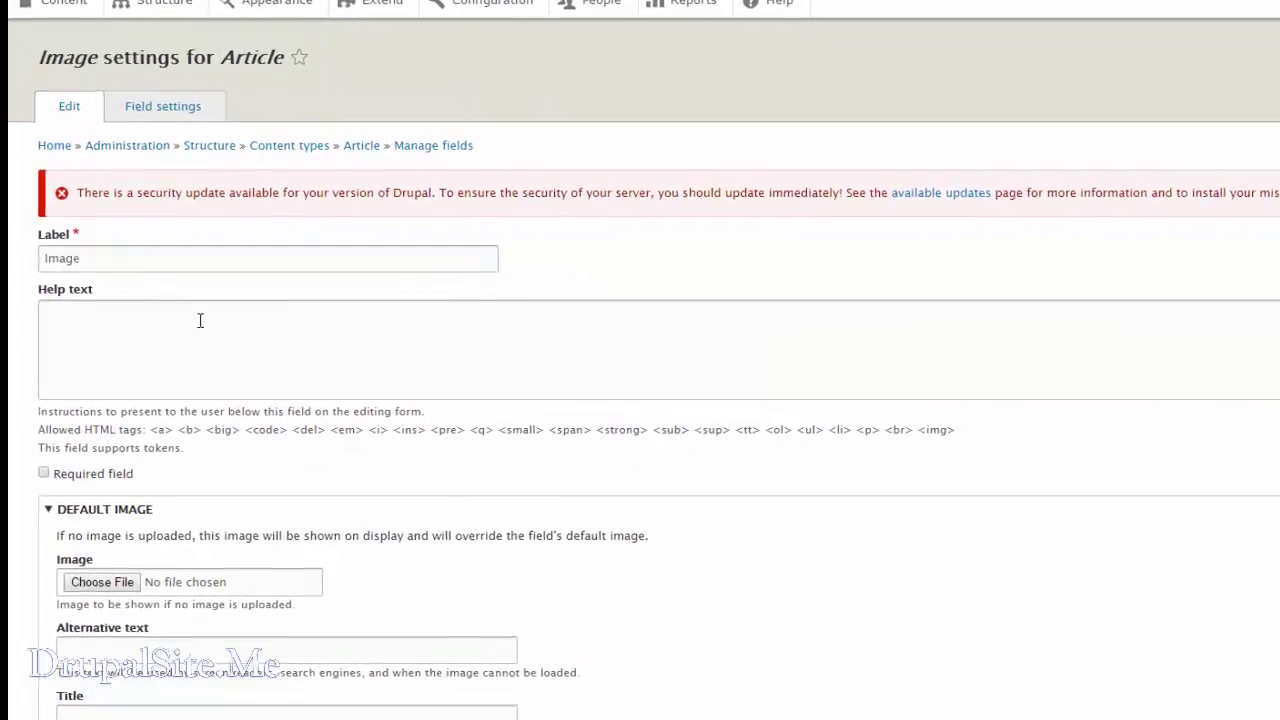
Examine the Image field's label, help text, default image, allowed file extensions, file directory and resolution settings
{"action": "left_click", "coordinate": [105, 254]}
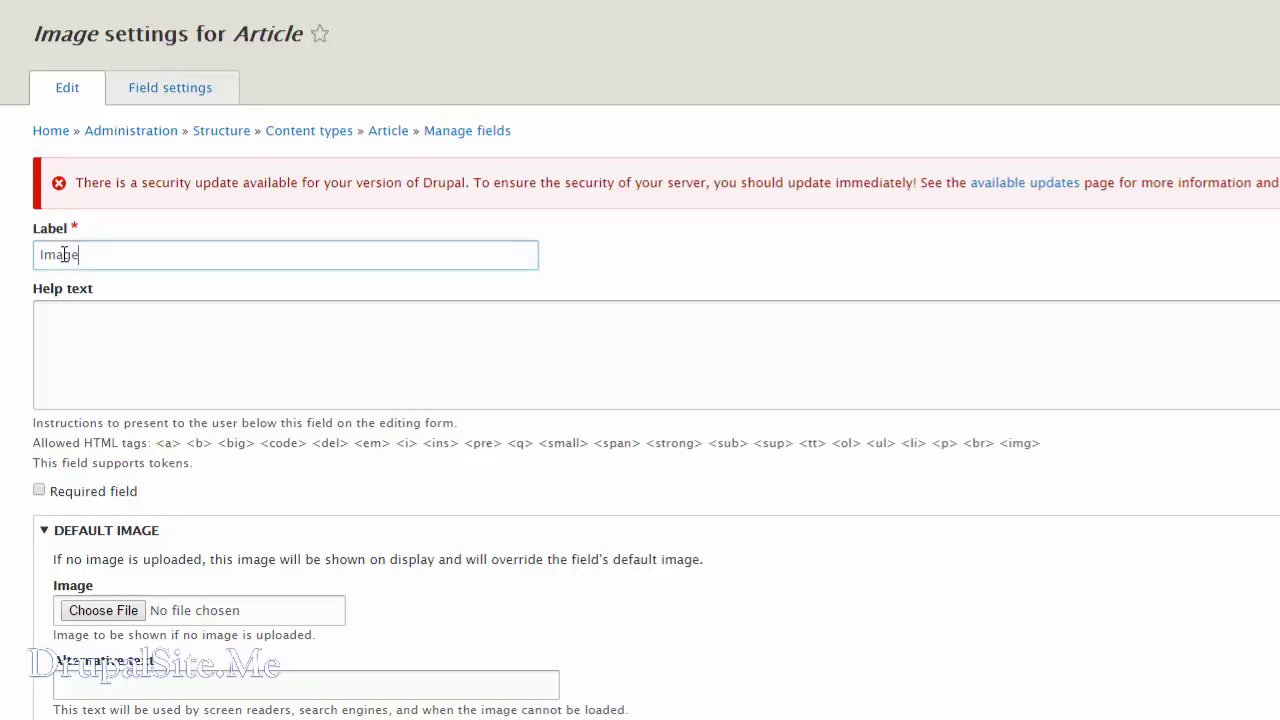
{"action": "left_click", "coordinate": [57, 325]}
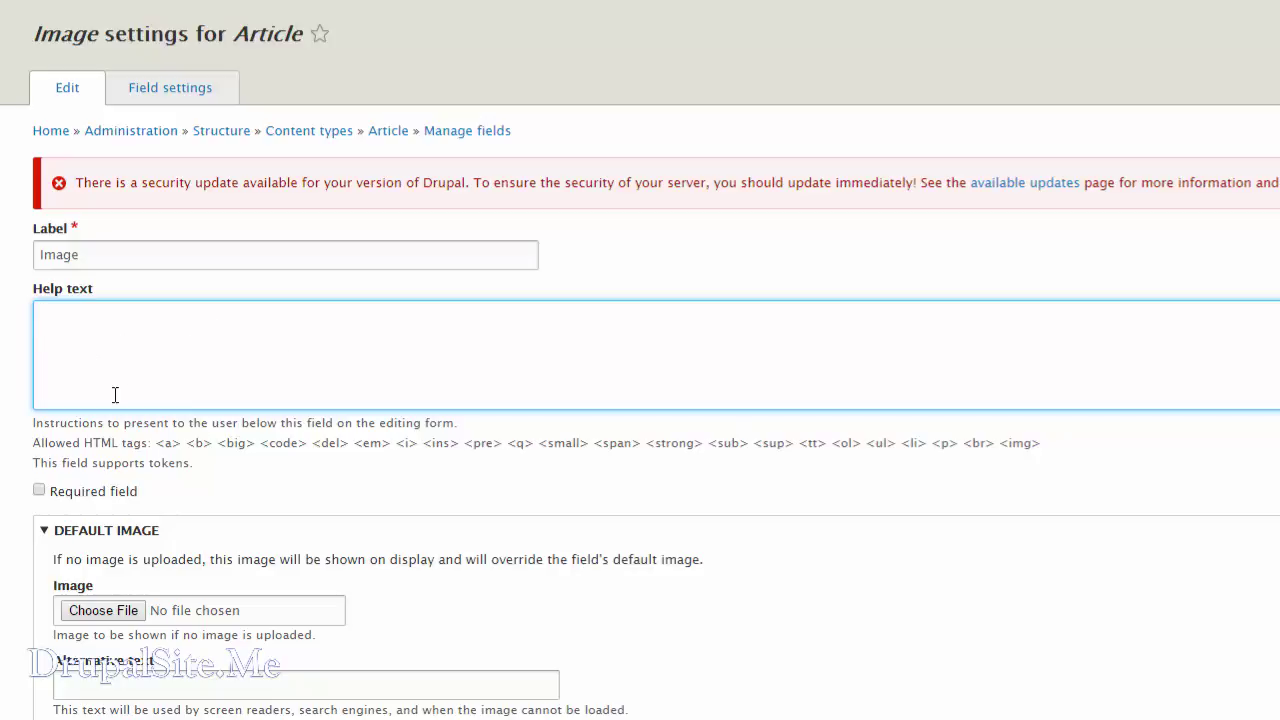
{"action": "scroll", "coordinate": [288, 477], "scroll_direction": "down", "scroll_amount": 3}
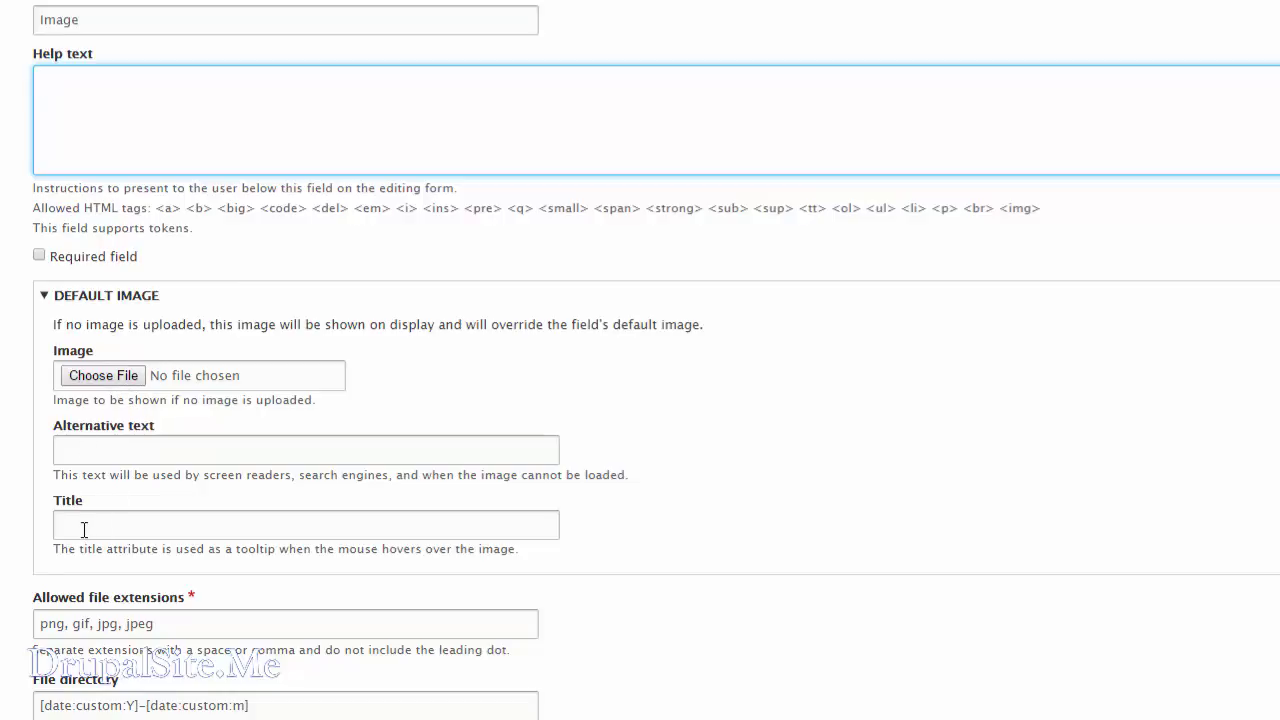
{"action": "left_click_drag", "start_coordinate": [225, 620], "coordinate": [6, 623]}
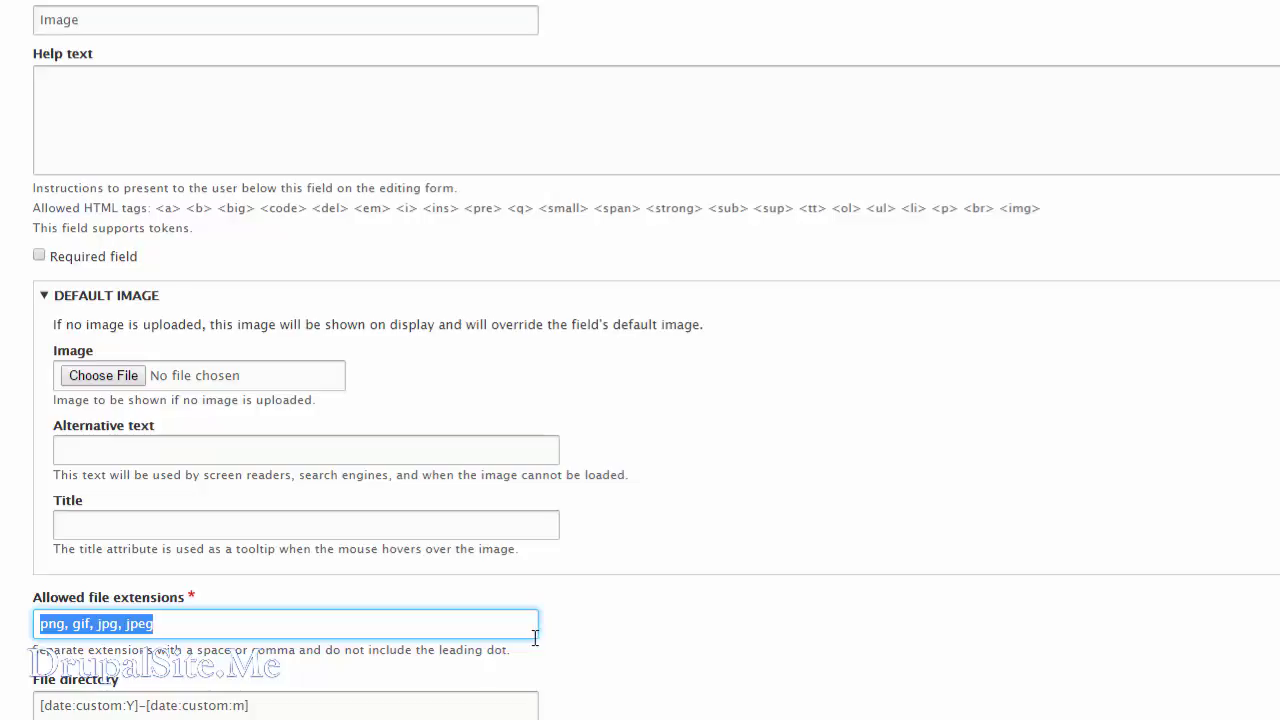
{"action": "left_click", "coordinate": [186, 631]}
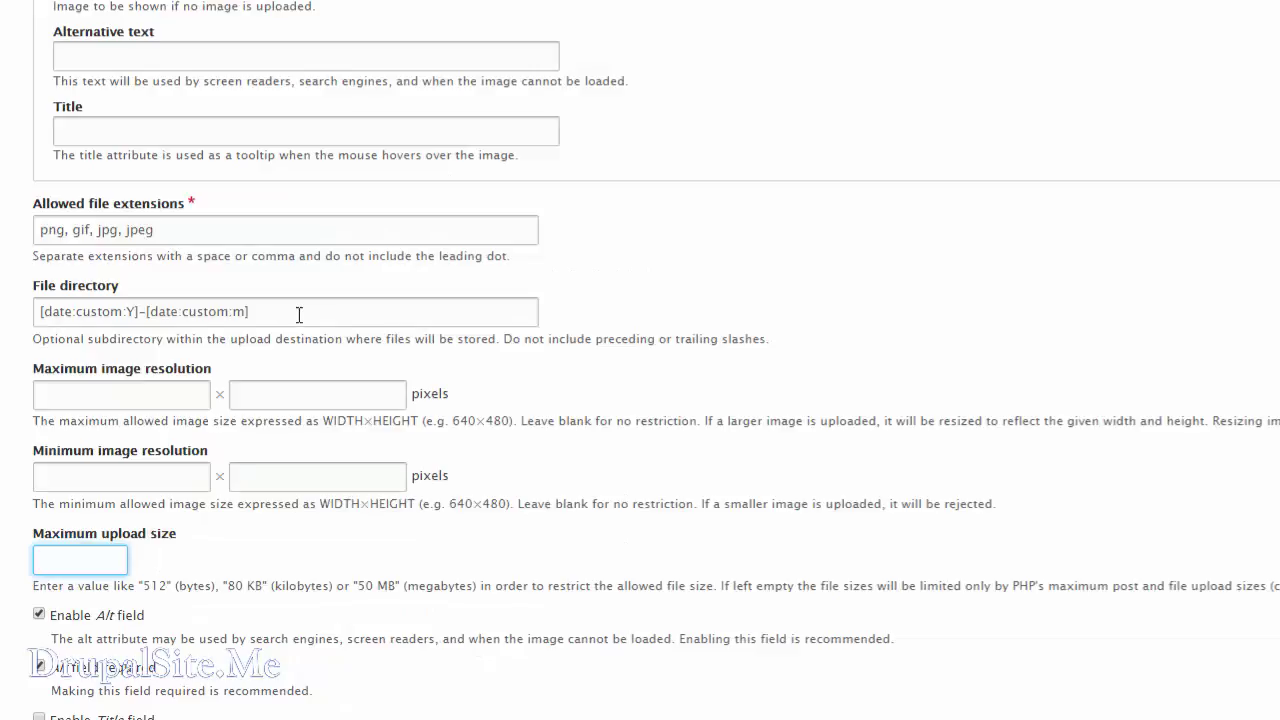
{"action": "triple_click", "coordinate": [298, 315]}
{"action": "scroll", "coordinate": [330, 437], "scroll_direction": "up", "scroll_amount": 1}
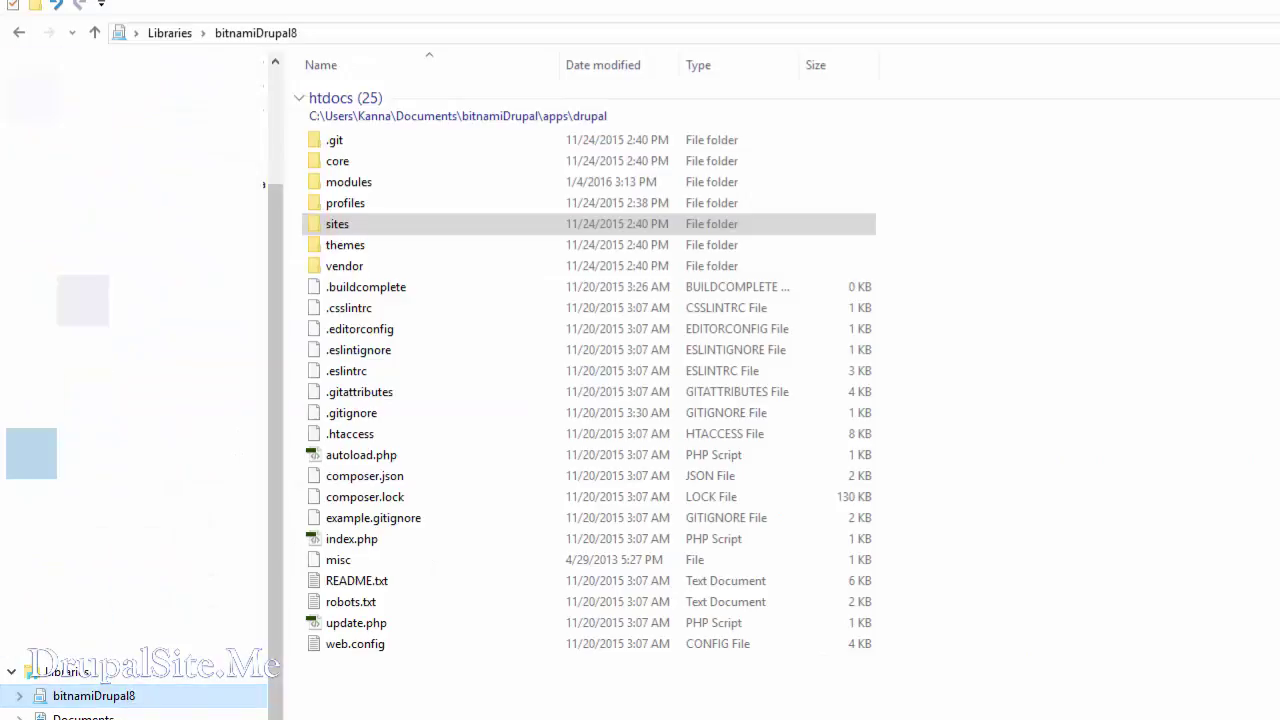
Switch to File Explorer, check the 2015-11 folder under sites/default/files/pictures, and return to the pictures folder
{"action": "double_click", "coordinate": [316, 226]}
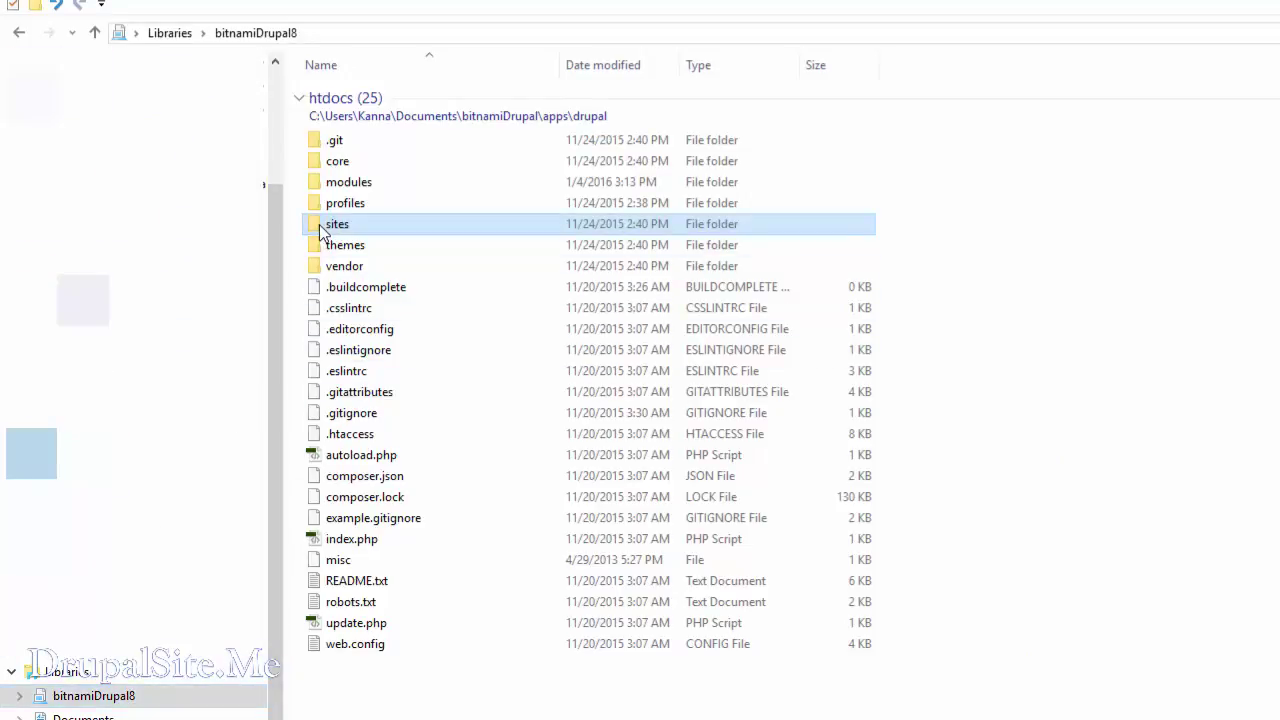
{"action": "double_click", "coordinate": [340, 94]}
{"action": "double_click", "coordinate": [329, 94]}
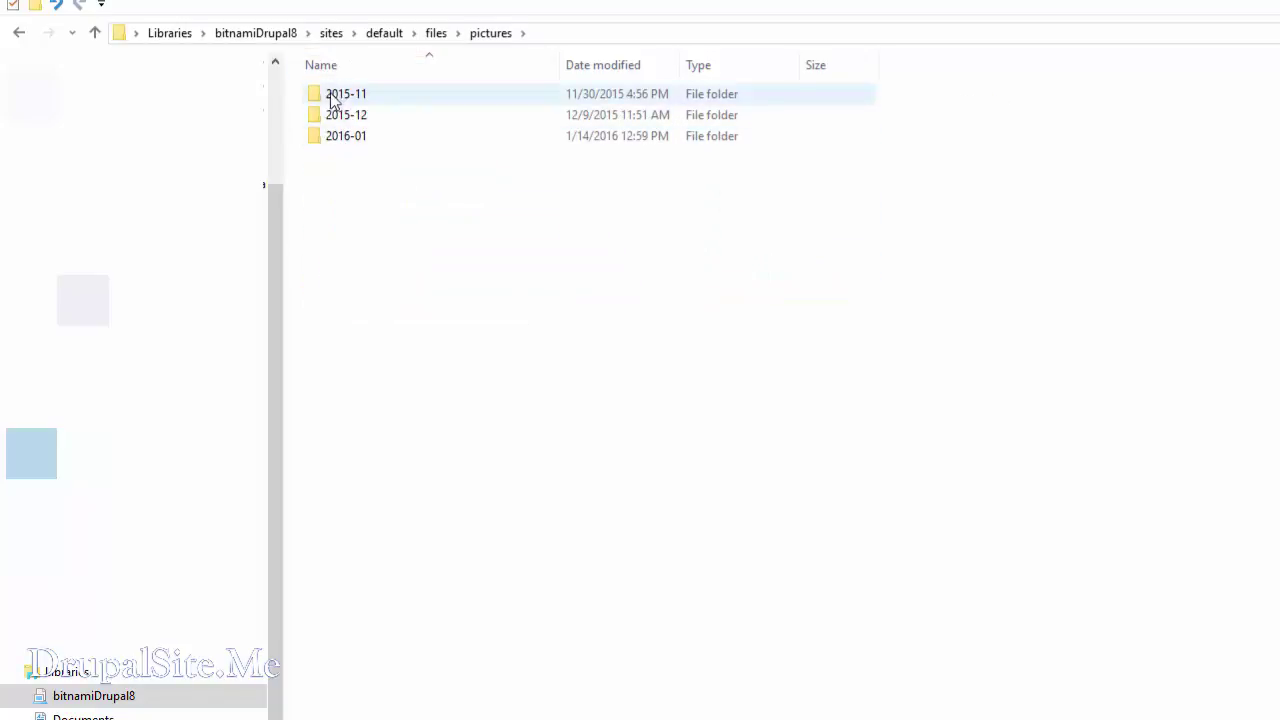
{"action": "double_click", "coordinate": [328, 98]}
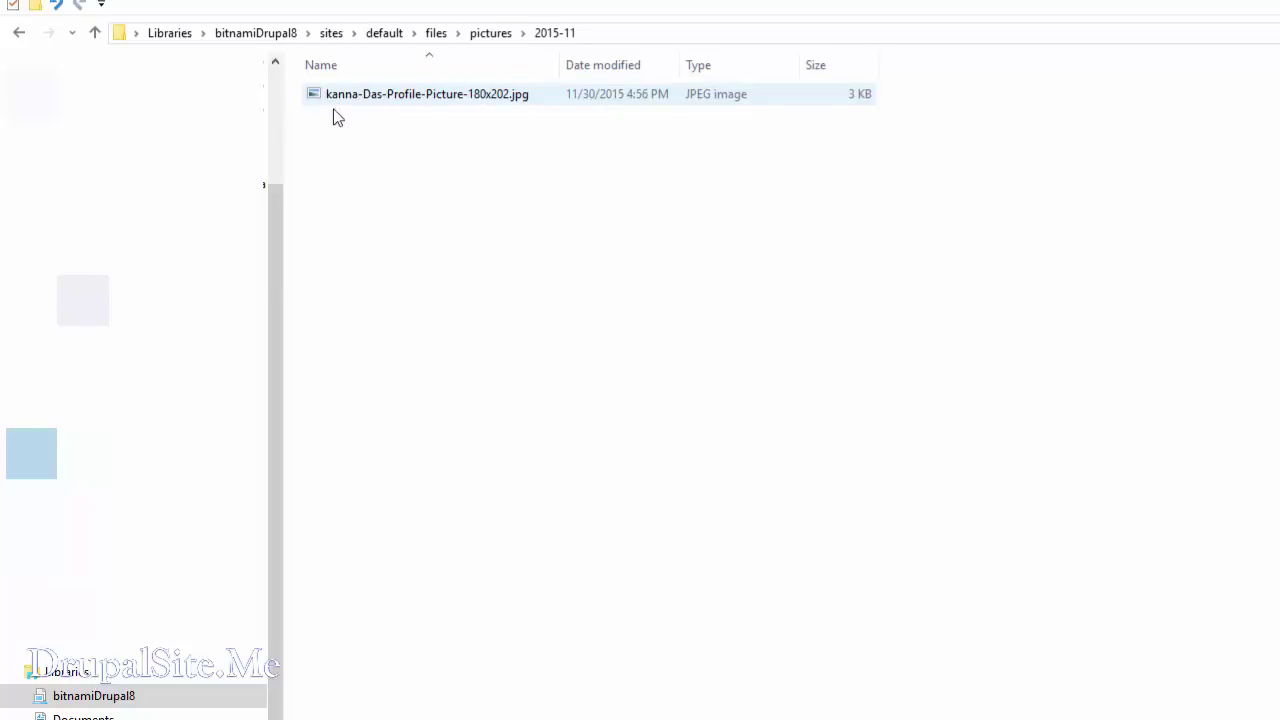
{"action": "left_click", "coordinate": [95, 33]}
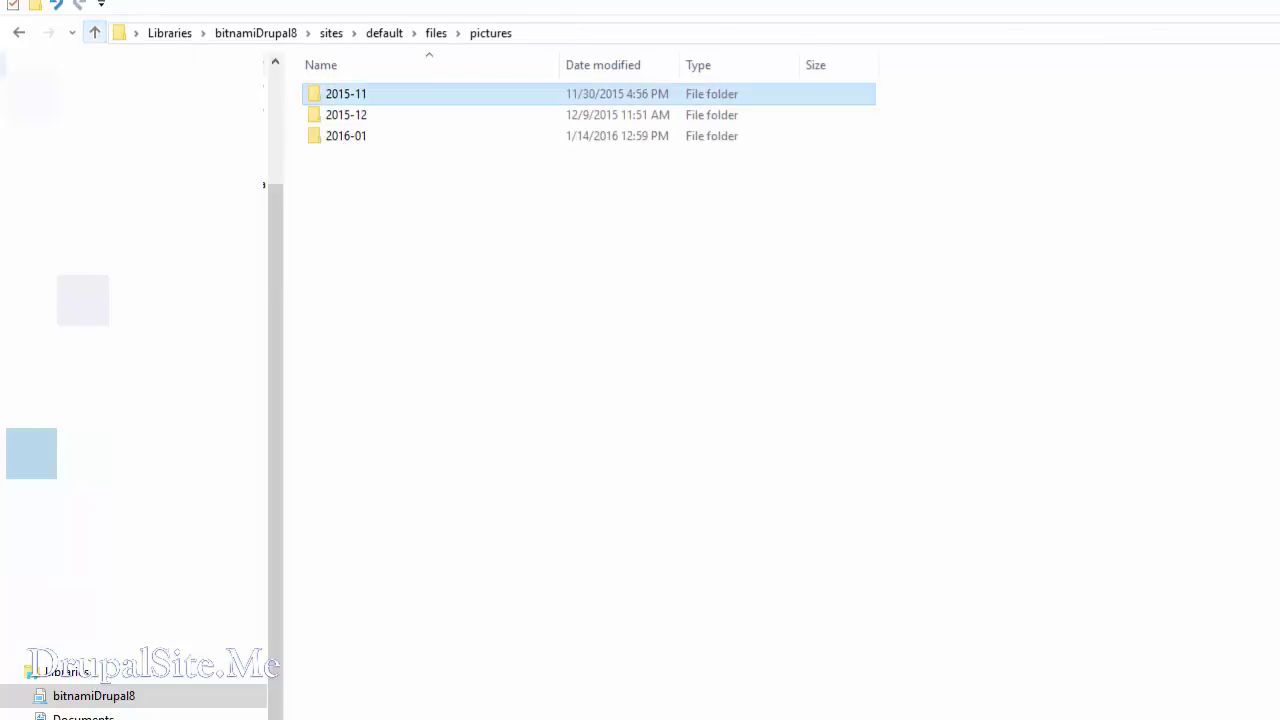
Check the 2015-12 folder under pictures, go back up to the files folder, and select the field folder
{"action": "double_click", "coordinate": [330, 116]}
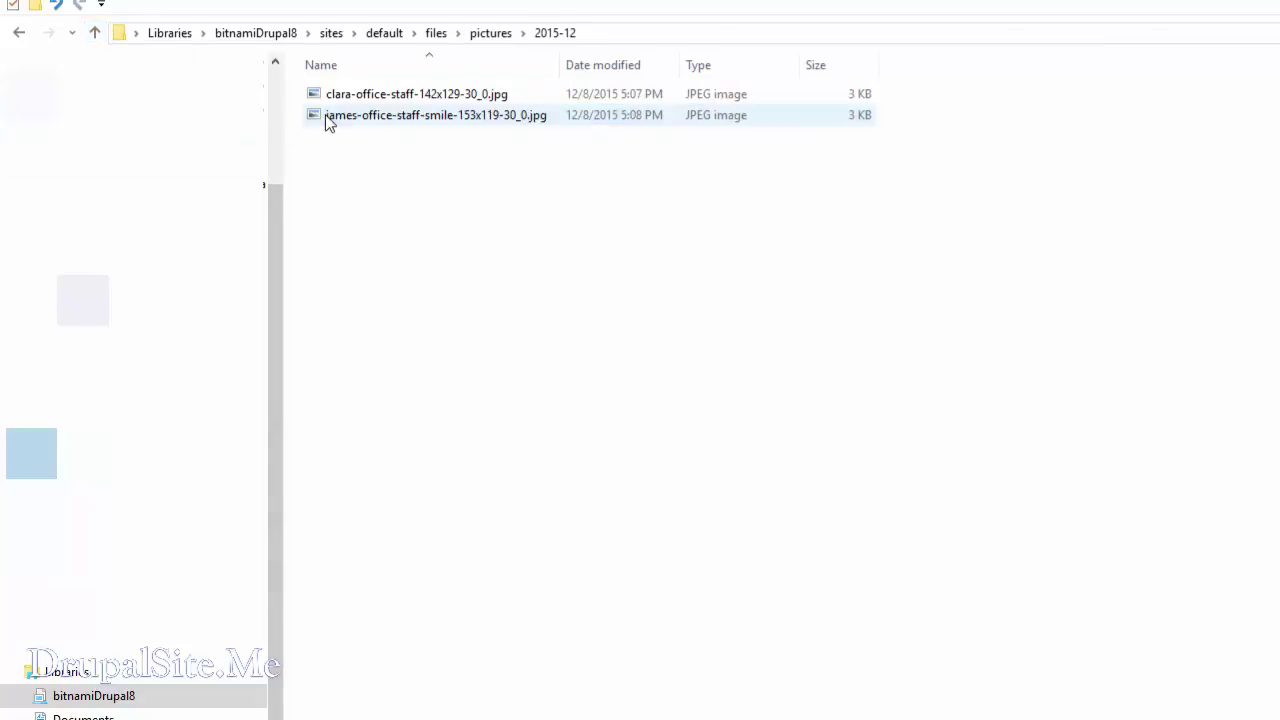
{"action": "left_click", "coordinate": [95, 33]}
{"action": "left_click", "coordinate": [95, 33]}
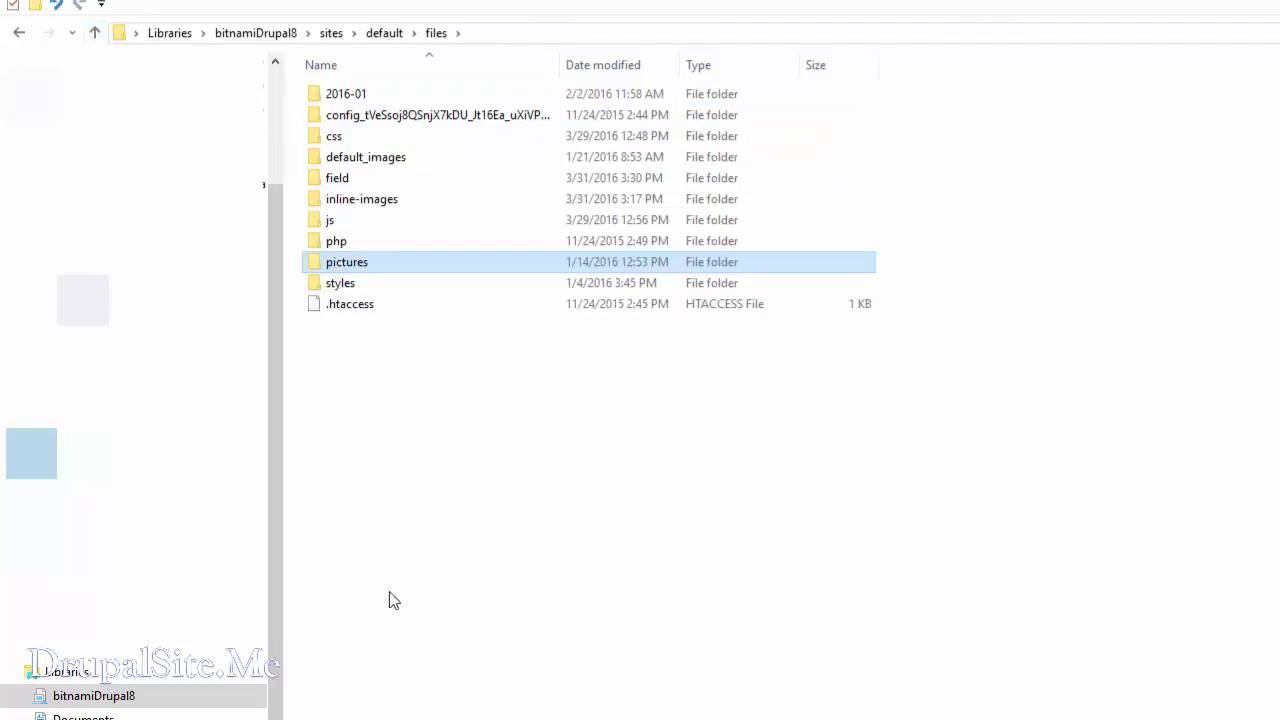
{"action": "left_click", "coordinate": [337, 180]}
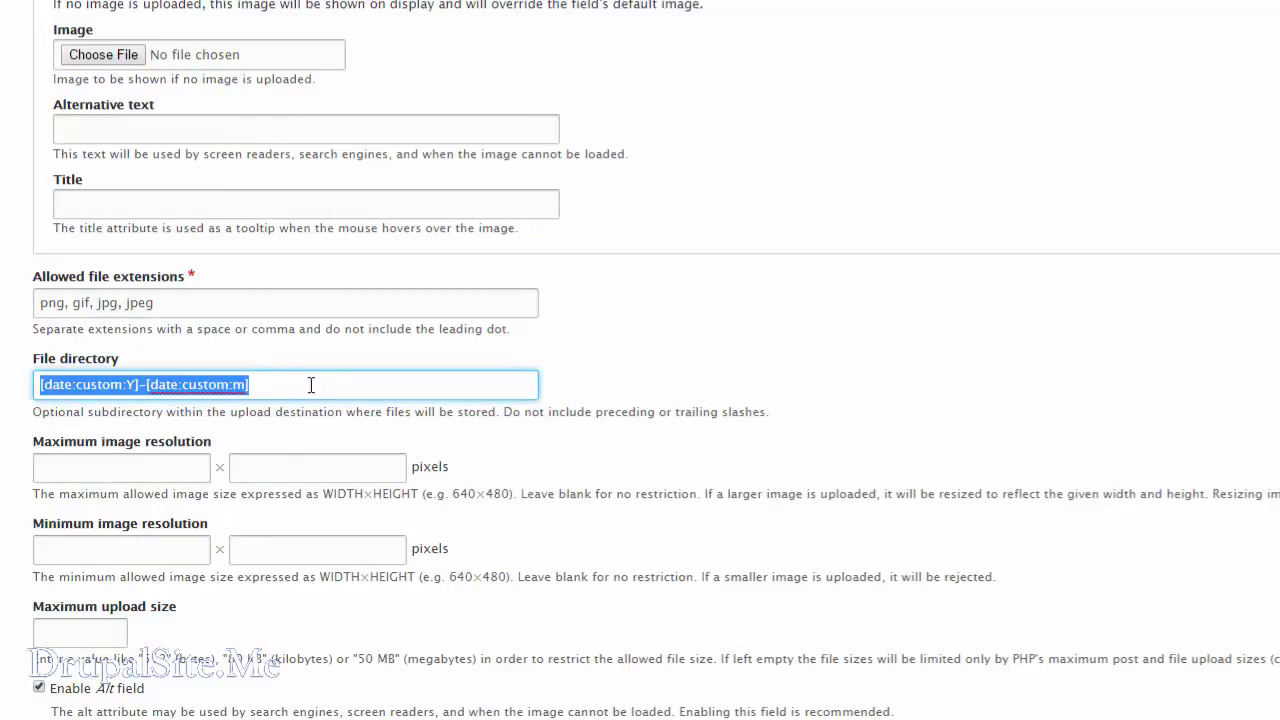
Switch to the browser and set the Image field's file directory to field/images
{"action": "left_click", "coordinate": [278, 385]}
{"action": "key", "text": "ctrl+a"}
{"action": "type", "text": "fi"}
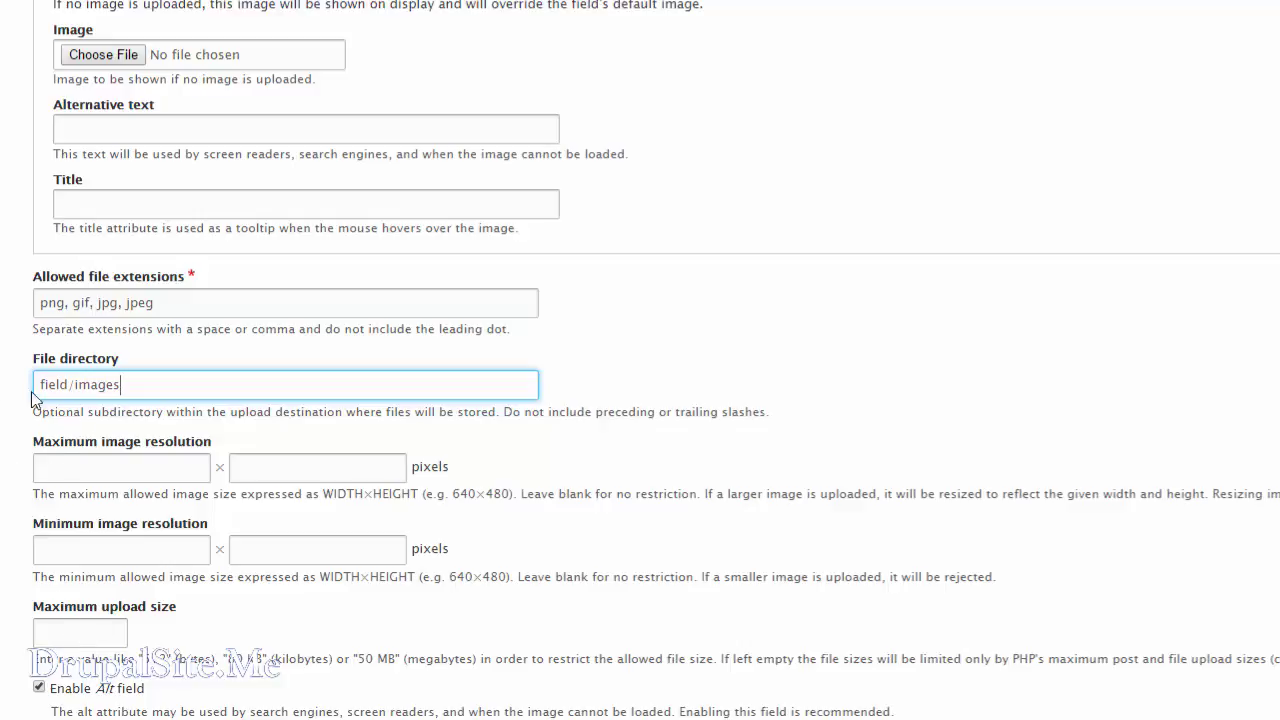
Examine the Image field's maximum and minimum resolution, maximum upload size, and the description of the Alt field option
{"action": "scroll", "coordinate": [118, 530], "scroll_direction": "down", "scroll_amount": 1}
{"action": "left_click", "coordinate": [110, 460]}
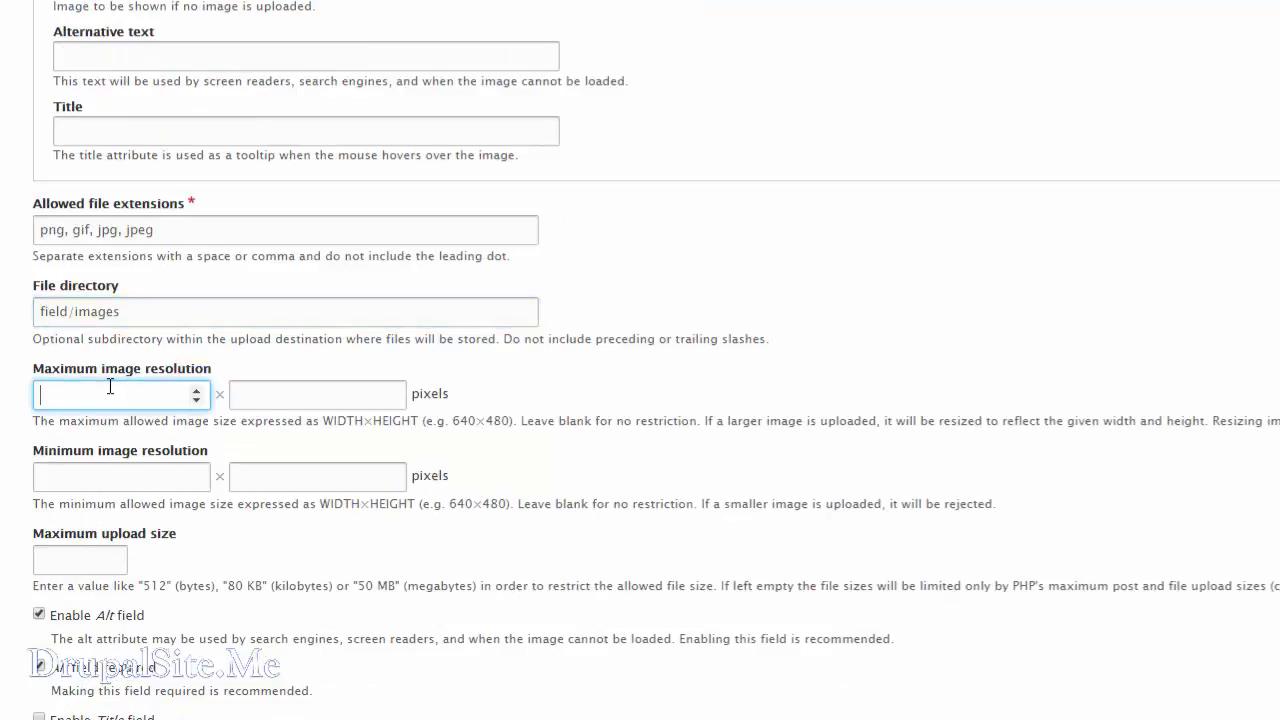
{"action": "left_click", "coordinate": [118, 474]}
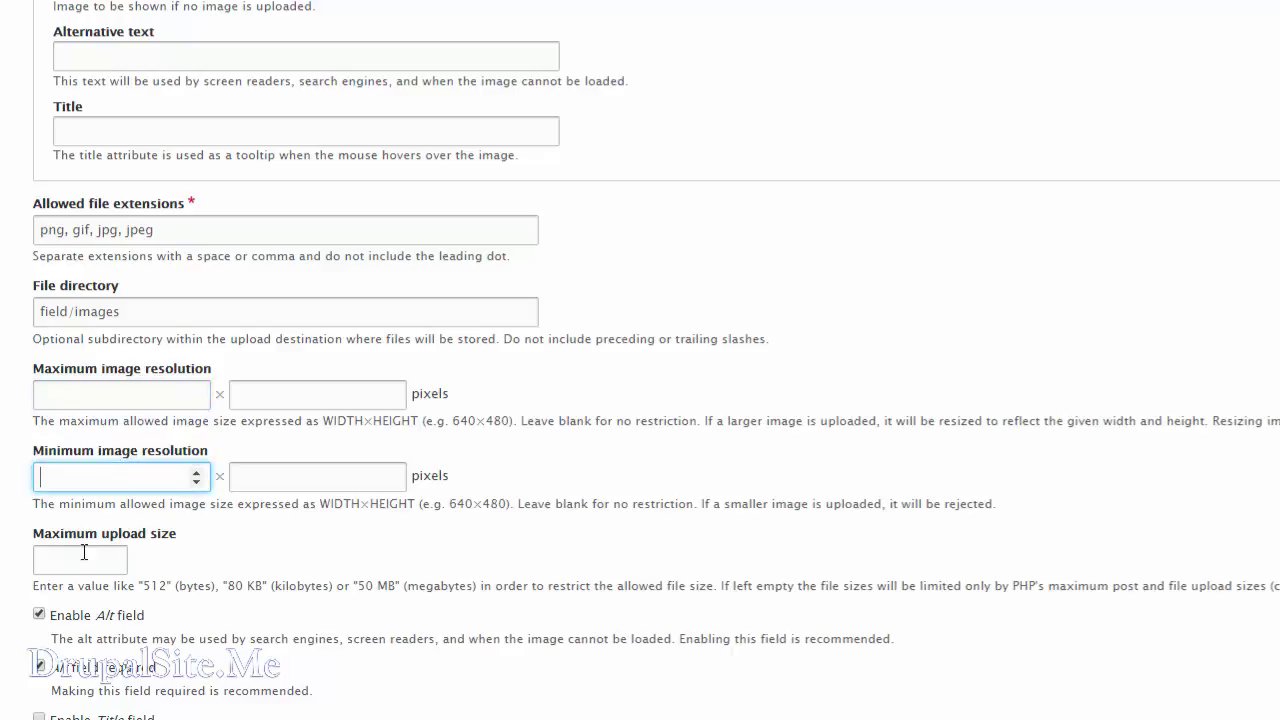
{"action": "left_click", "coordinate": [76, 557]}
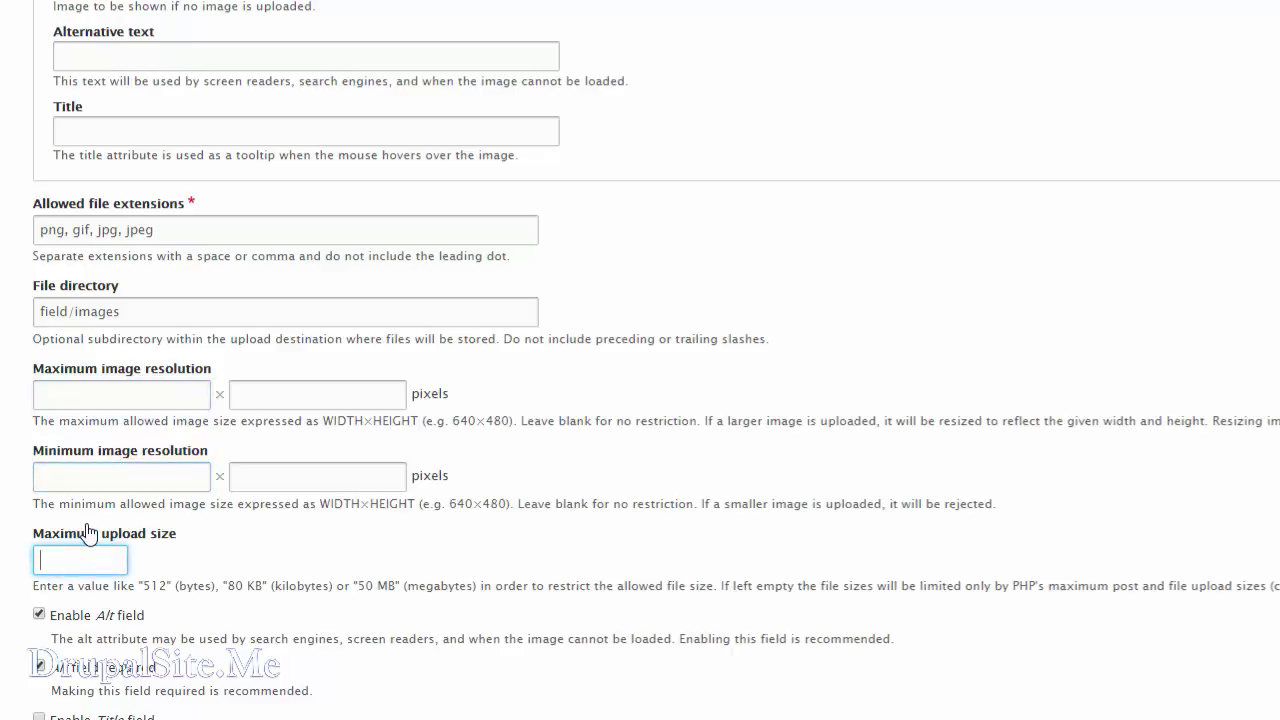
{"action": "left_click", "coordinate": [100, 637]}
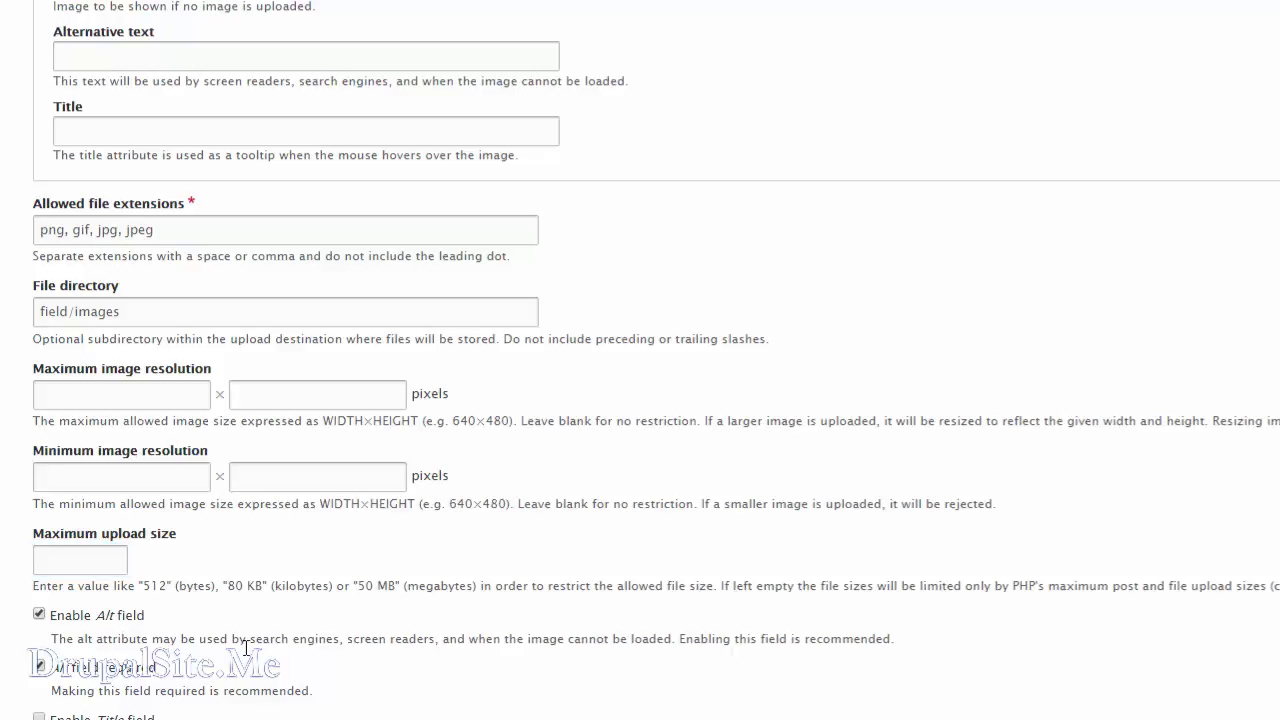
{"action": "left_click_drag", "start_coordinate": [269, 638], "coordinate": [509, 638]}
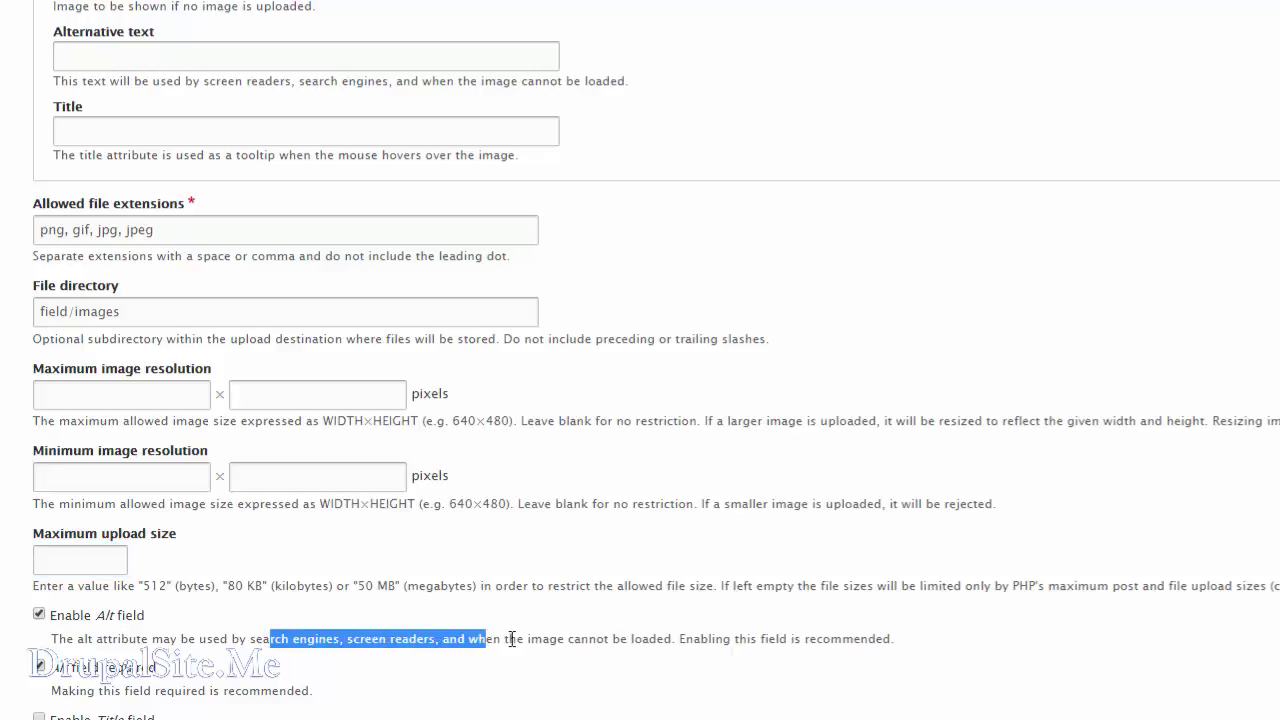
{"action": "left_click", "coordinate": [511, 638]}
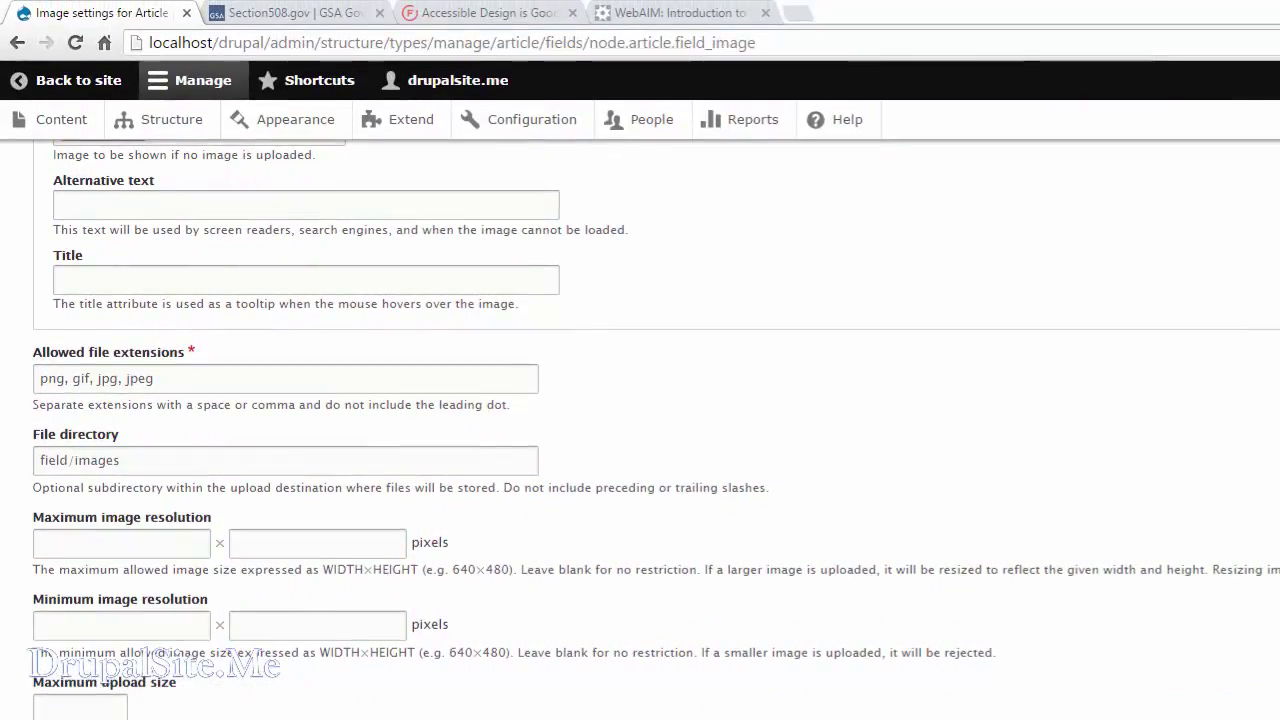
Look through the open accessibility pages: Section508.gov, the Forum One article on accessible design, and WebAIM's Introduction to Web Accessibility
{"action": "key", "text": "ctrl+Tab"}
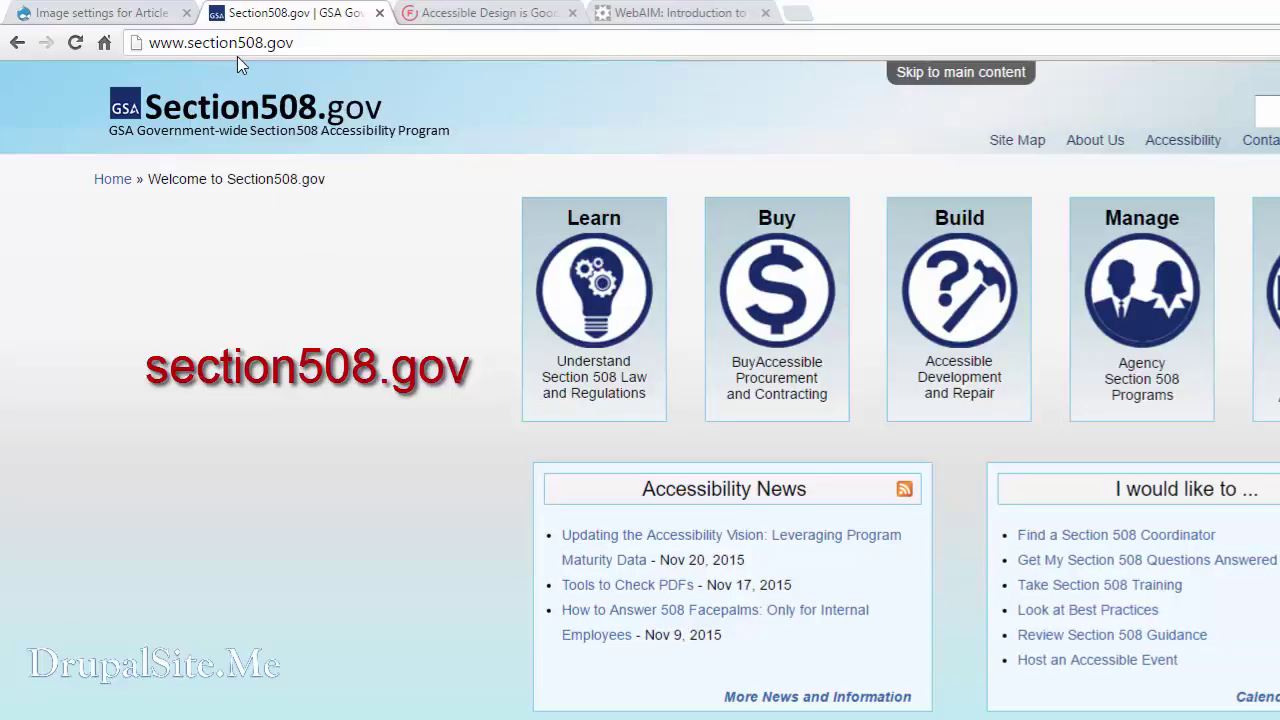
{"action": "left_click", "coordinate": [489, 14]}
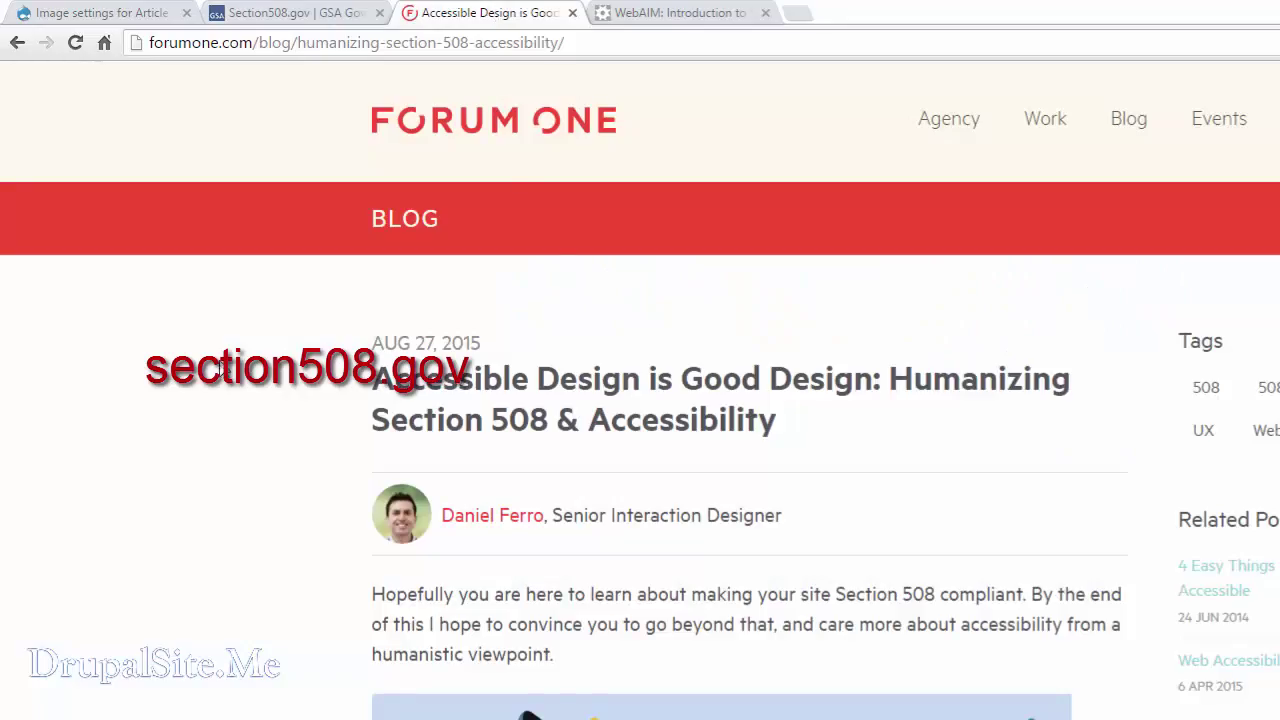
{"action": "scroll", "coordinate": [218, 368], "scroll_direction": "down", "scroll_amount": 15}
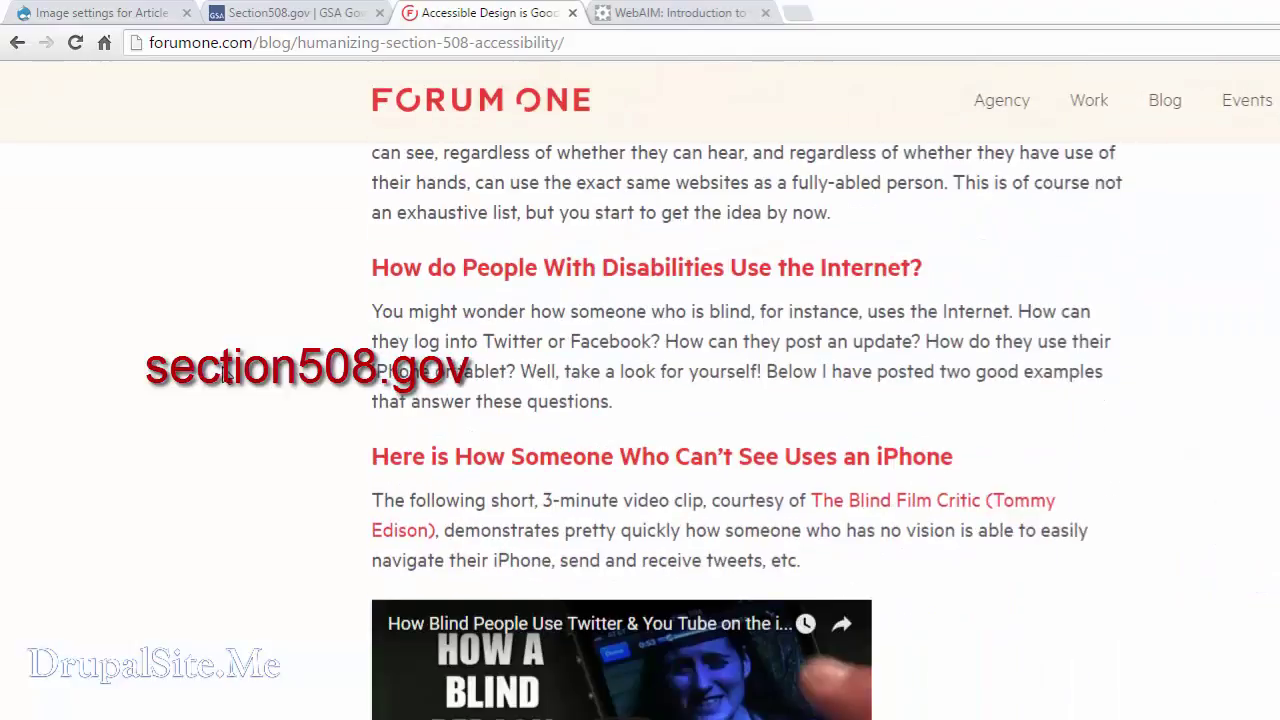
{"action": "scroll", "coordinate": [228, 372], "scroll_direction": "up", "scroll_amount": 5}
{"action": "left_click", "coordinate": [714, 22]}
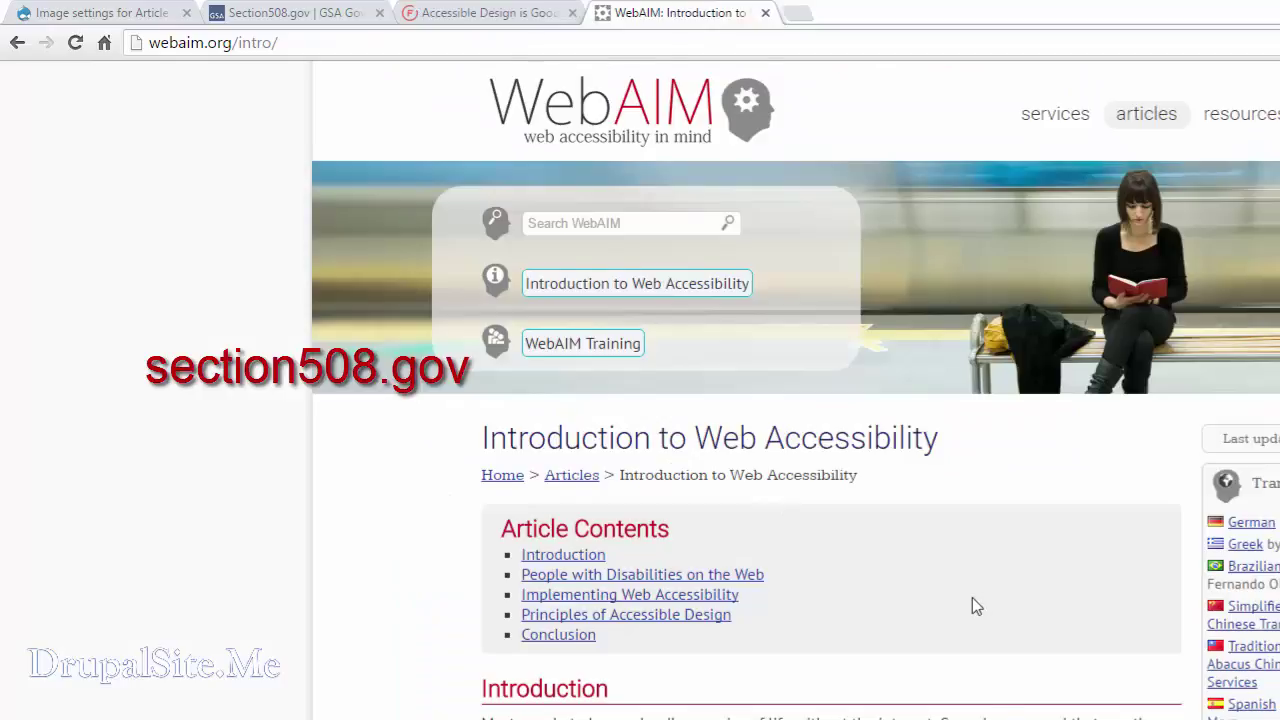
{"action": "scroll", "coordinate": [975, 605], "scroll_direction": "down", "scroll_amount": 10}
{"action": "left_click", "coordinate": [288, 13]}
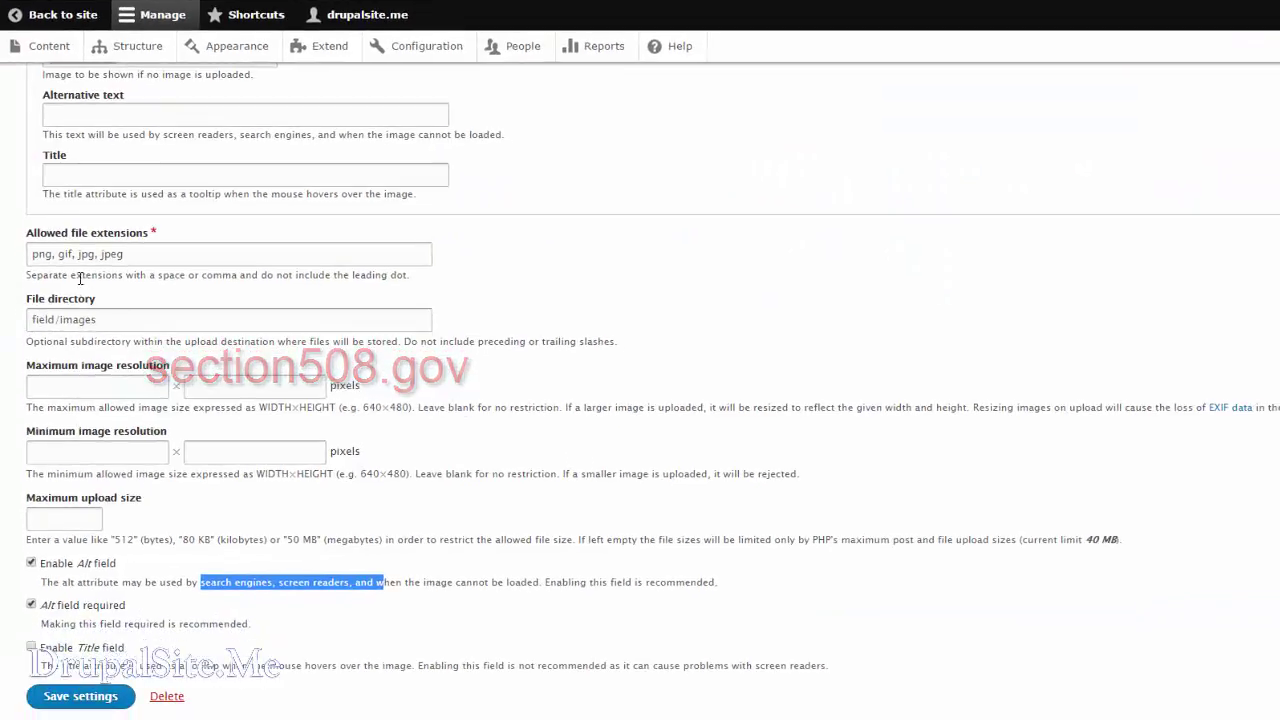
Save the Image field settings and start creating a new Article
{"action": "left_click", "coordinate": [87, 705]}
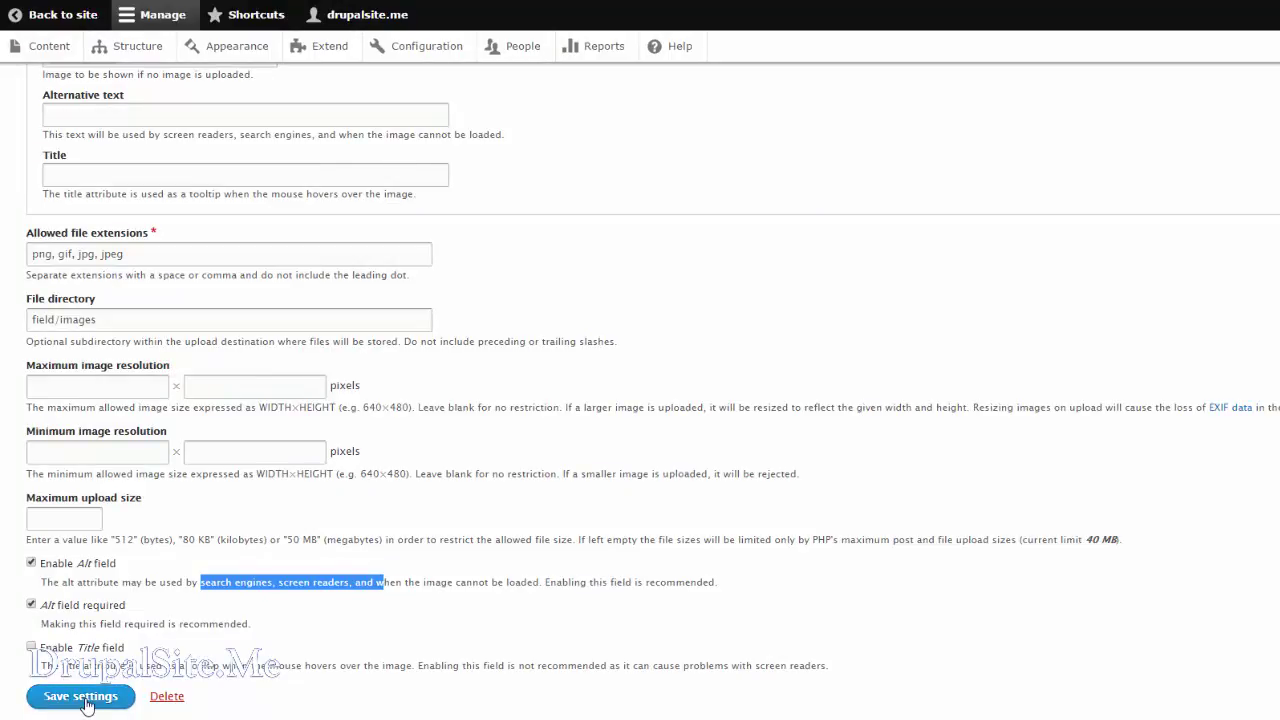
{"action": "left_click", "coordinate": [47, 49]}
{"action": "left_click", "coordinate": [68, 262]}
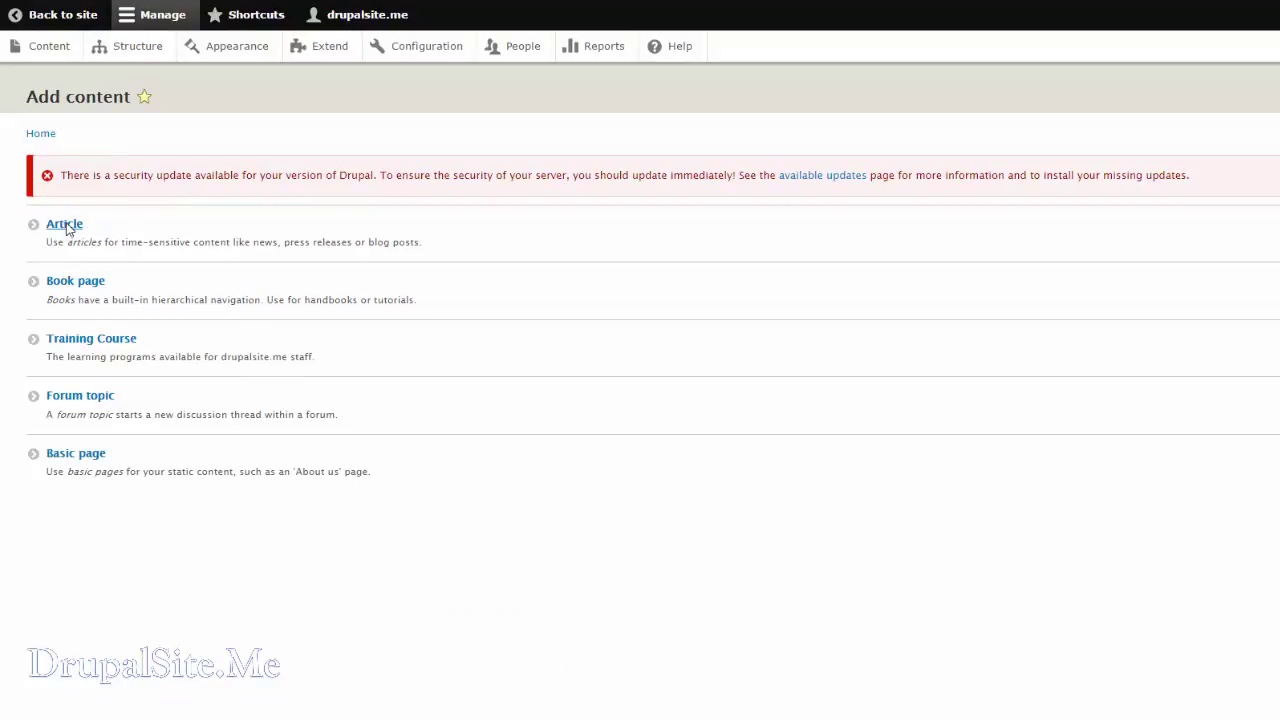
{"action": "left_click", "coordinate": [65, 226]}
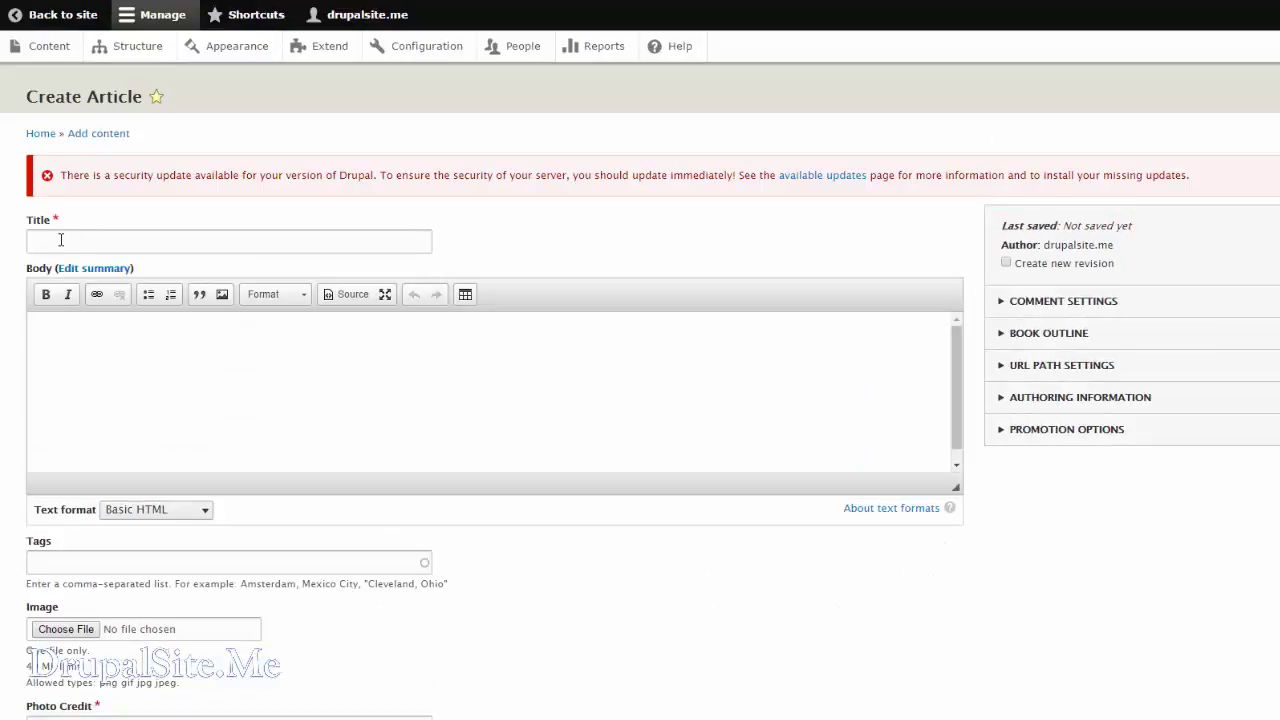
Title the article "image test" and paste the copied sample text into its body
{"action": "left_click", "coordinate": [61, 240]}
{"action": "type", "text": "image test"}
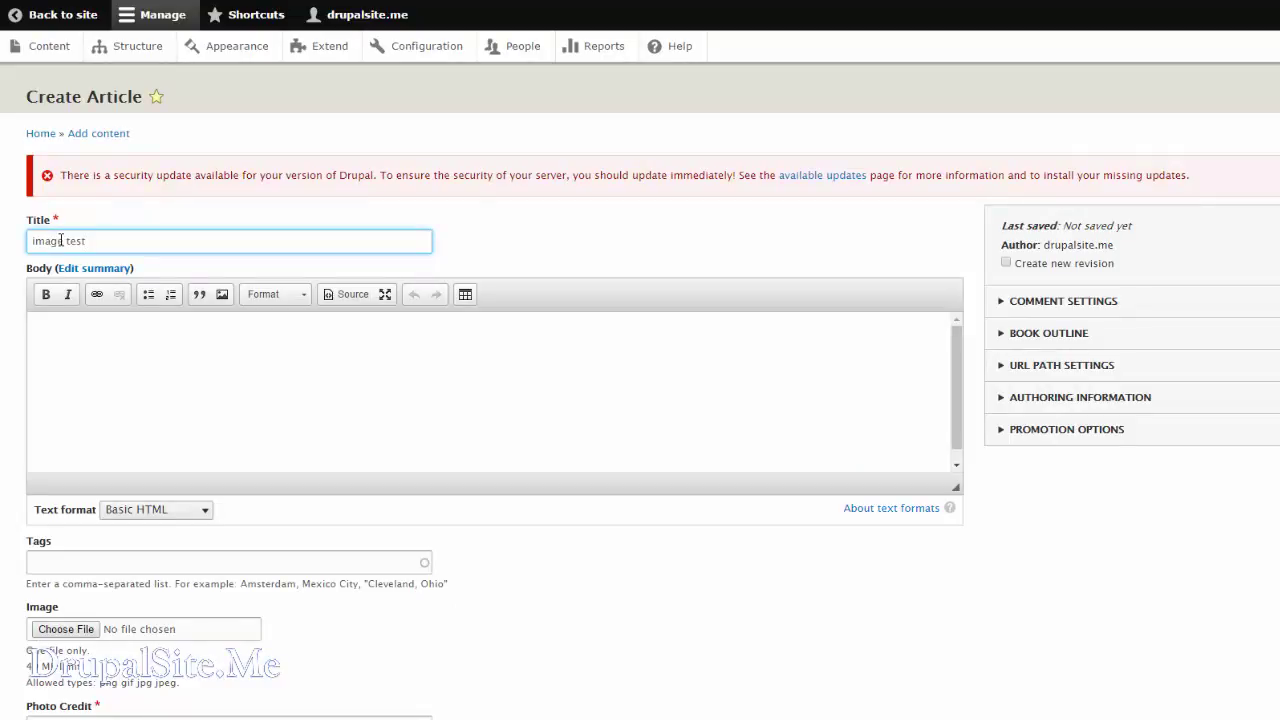
{"action": "left_click", "coordinate": [221, 372]}
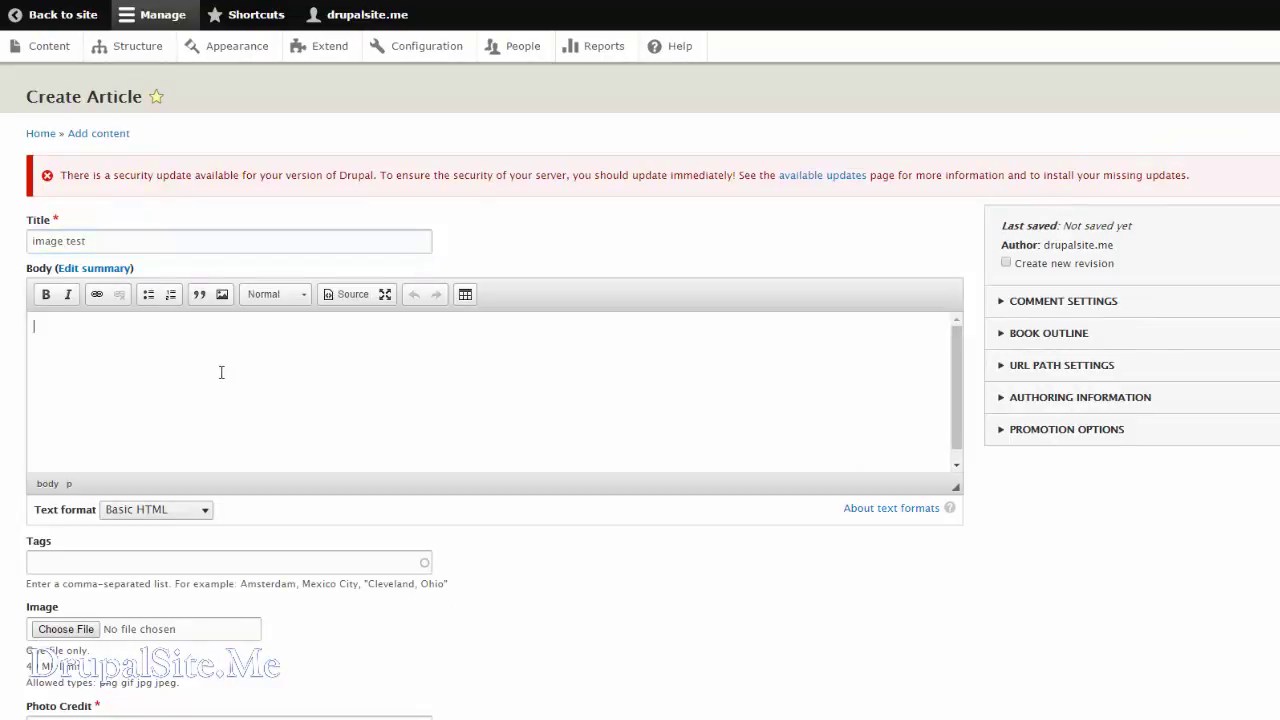
{"action": "key", "text": "ctrl+v"}
{"action": "scroll", "coordinate": [245, 449], "scroll_direction": "down", "scroll_amount": 2}
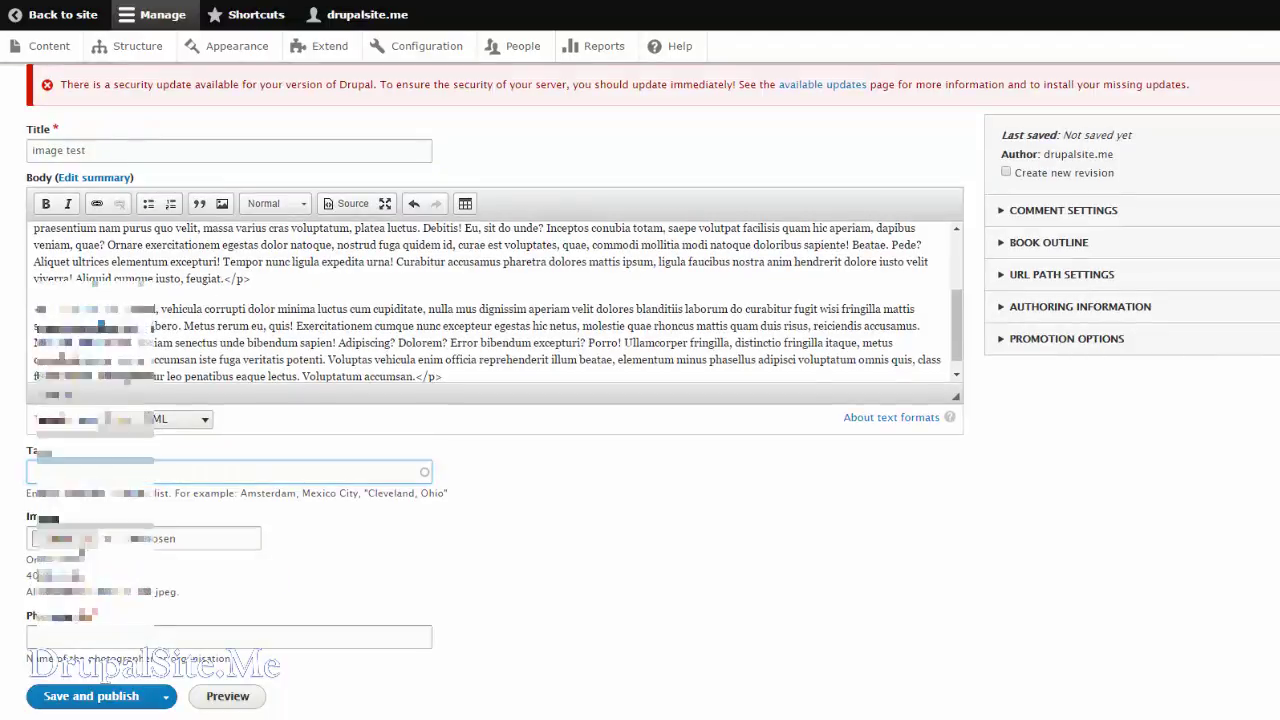
Upload harlyDavison.jpg to the article's Image field and give it the alternative text "harly"
{"action": "left_click", "coordinate": [66, 539]}
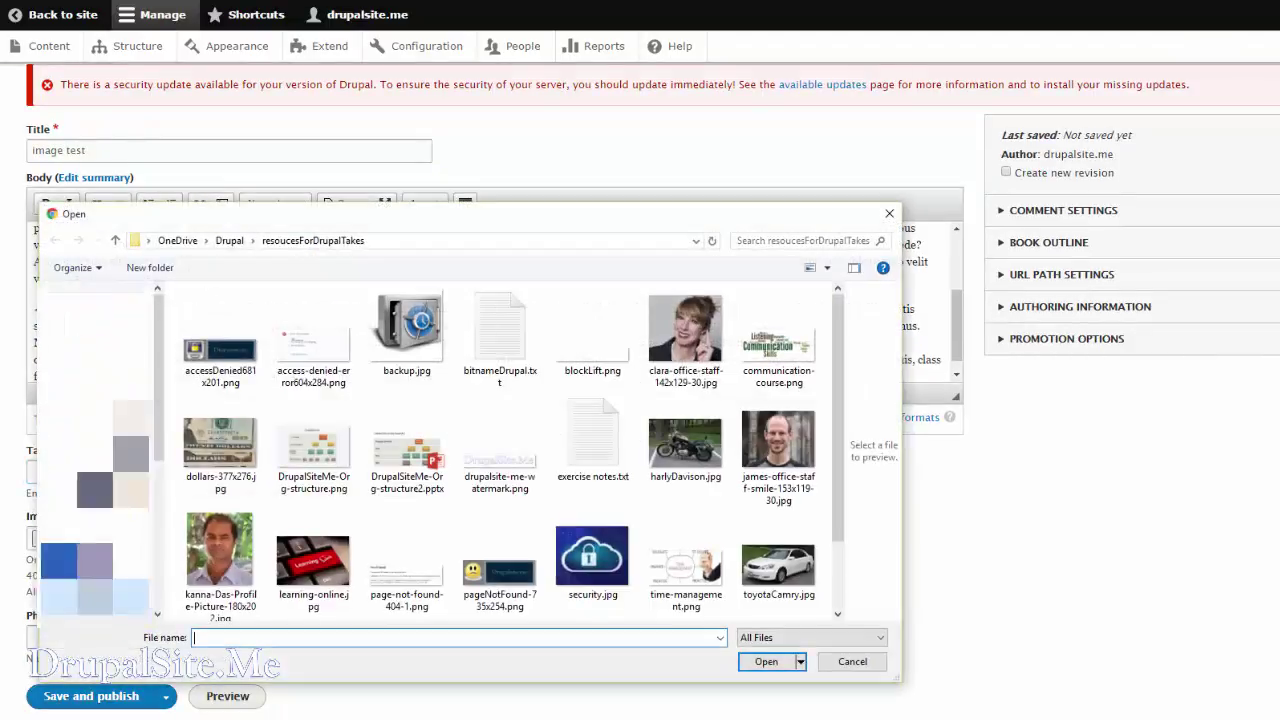
{"action": "left_click", "coordinate": [685, 445]}
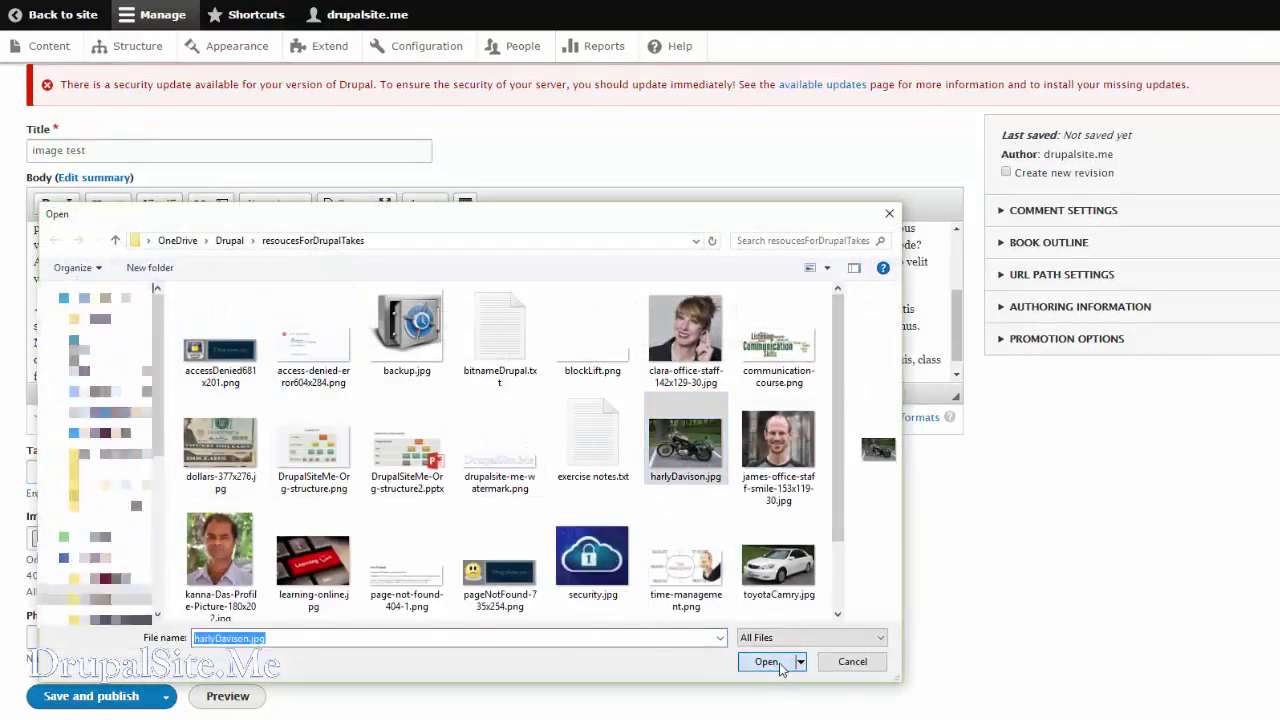
{"action": "left_click", "coordinate": [769, 662]}
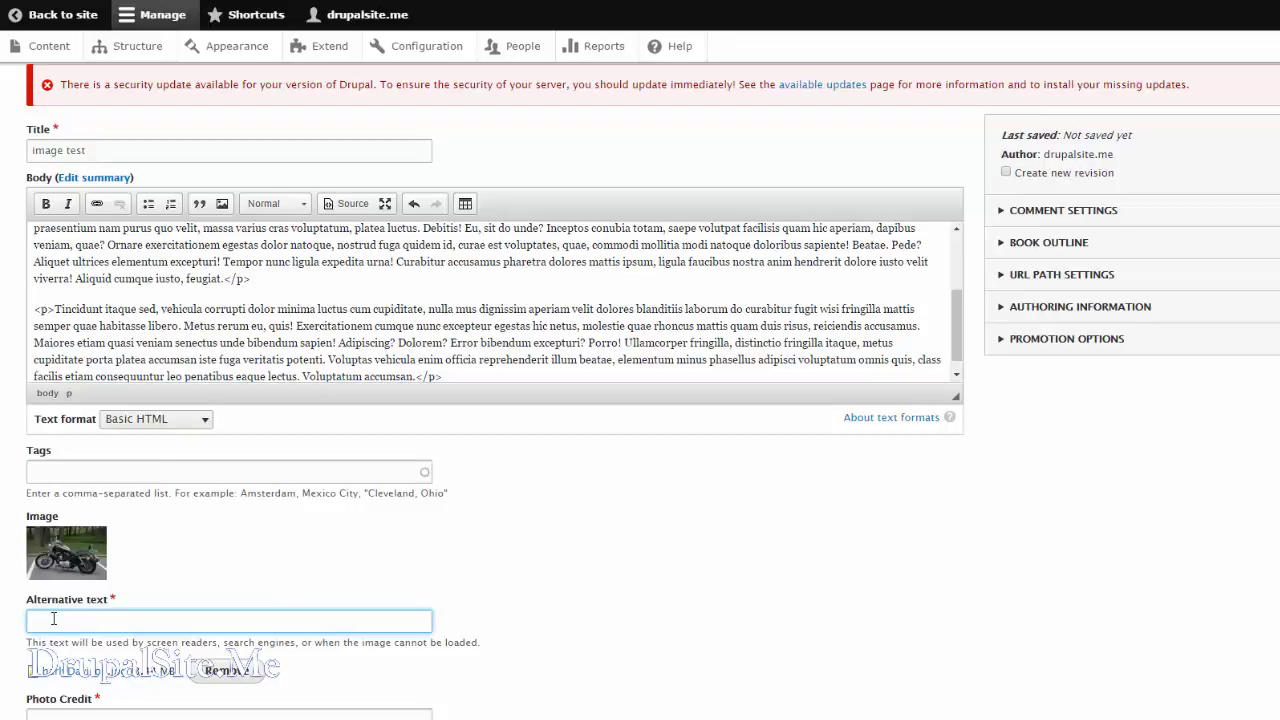
{"action": "type", "text": "harly"}
Enter the photographer's name as the photo credit and publish the article
{"action": "scroll", "coordinate": [53, 619], "scroll_direction": "down", "scroll_amount": 2}
{"action": "left_click", "coordinate": [69, 634]}
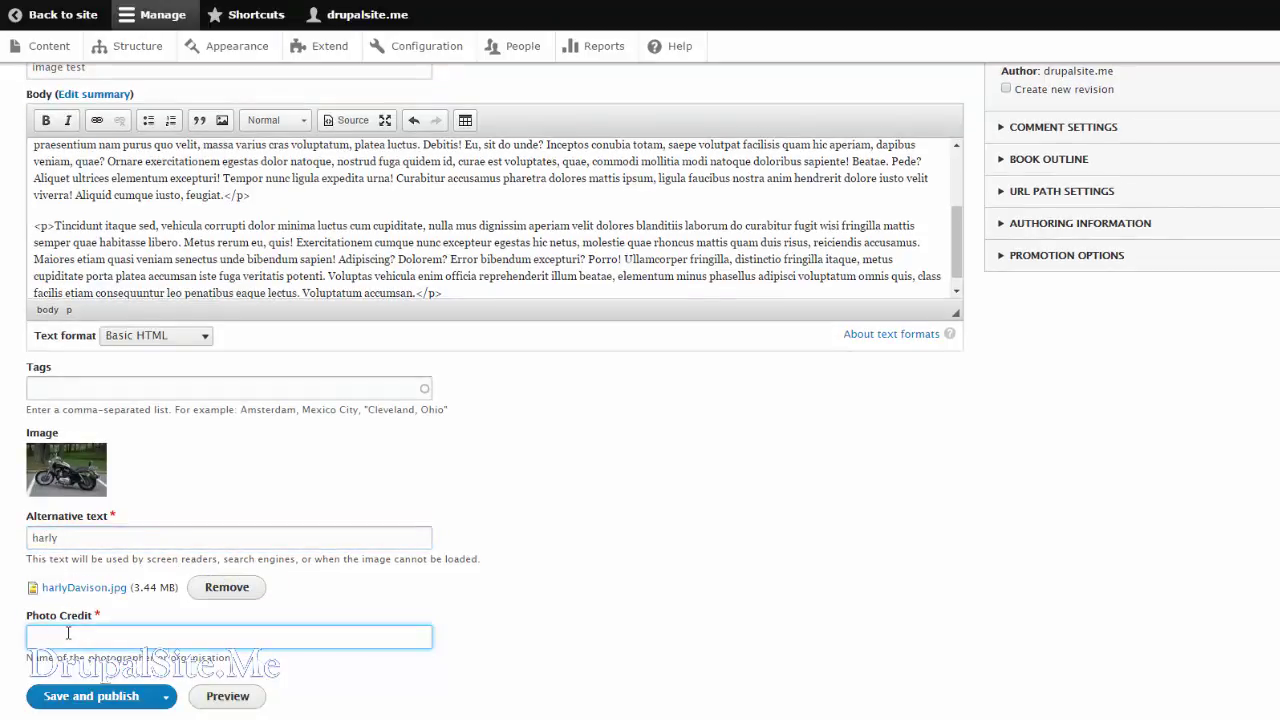
{"action": "type", "text": "a"}
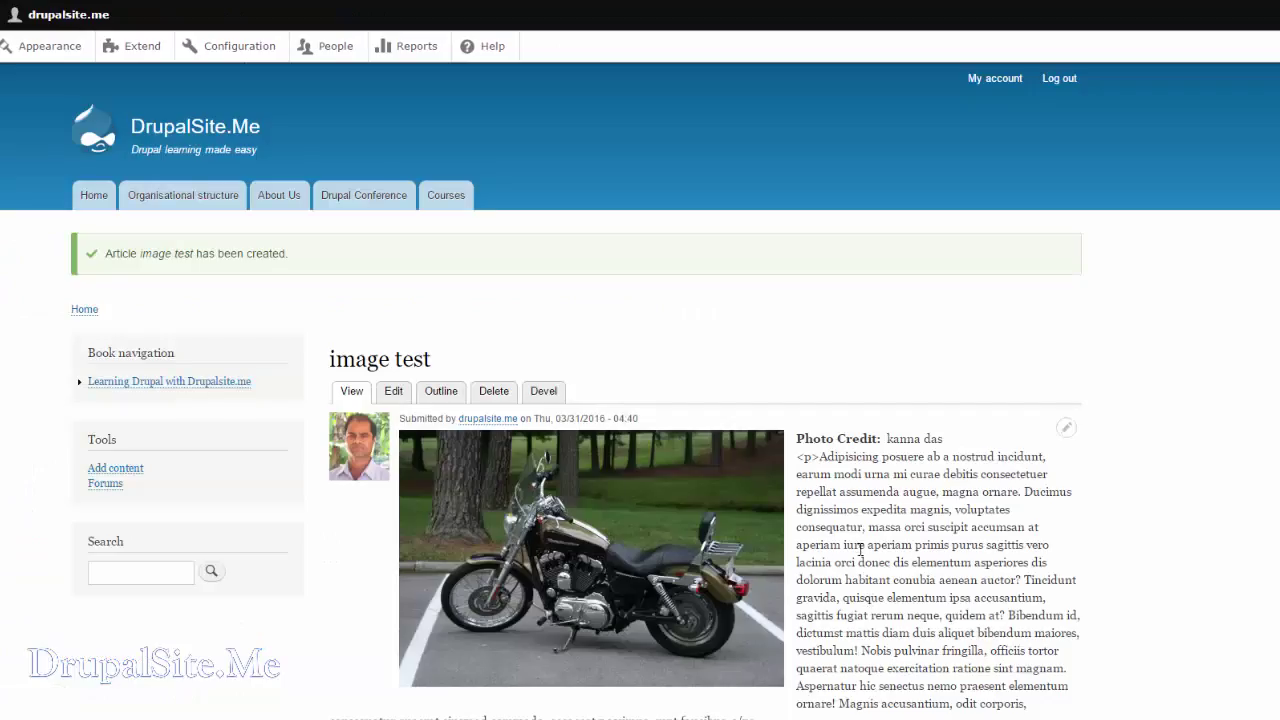
{"action": "scroll", "coordinate": [826, 544], "scroll_direction": "down", "scroll_amount": 3}
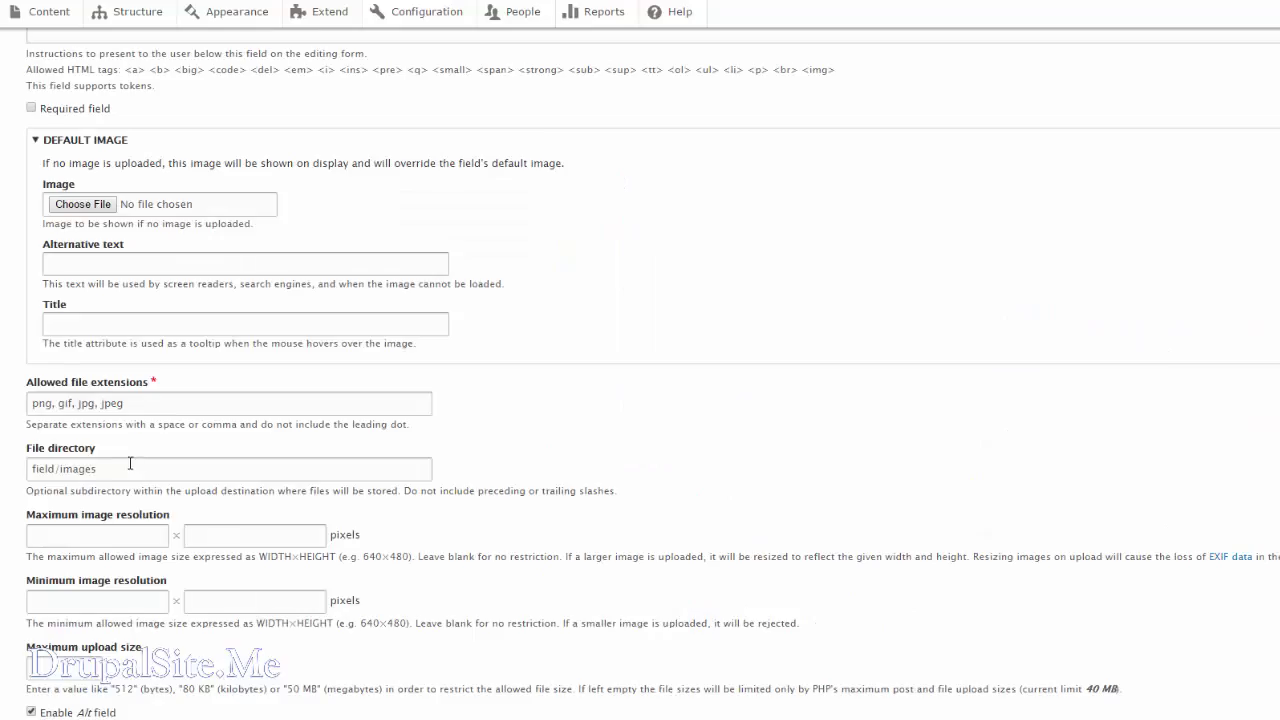
Compare the Image field's file directory setting with the uploaded harlyDavison.jpg under sites/default/files/field/images in File Explorer
{"action": "left_click_drag", "start_coordinate": [138, 471], "coordinate": [13, 468]}
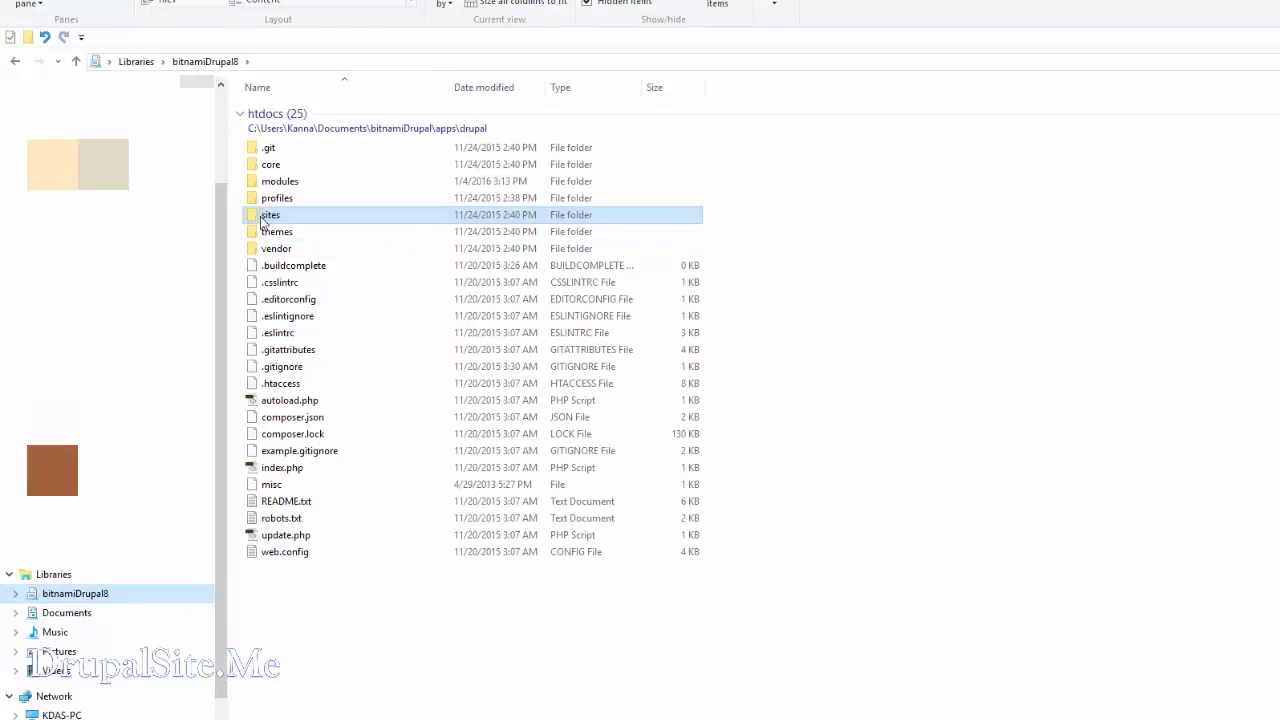
{"action": "double_click", "coordinate": [268, 215]}
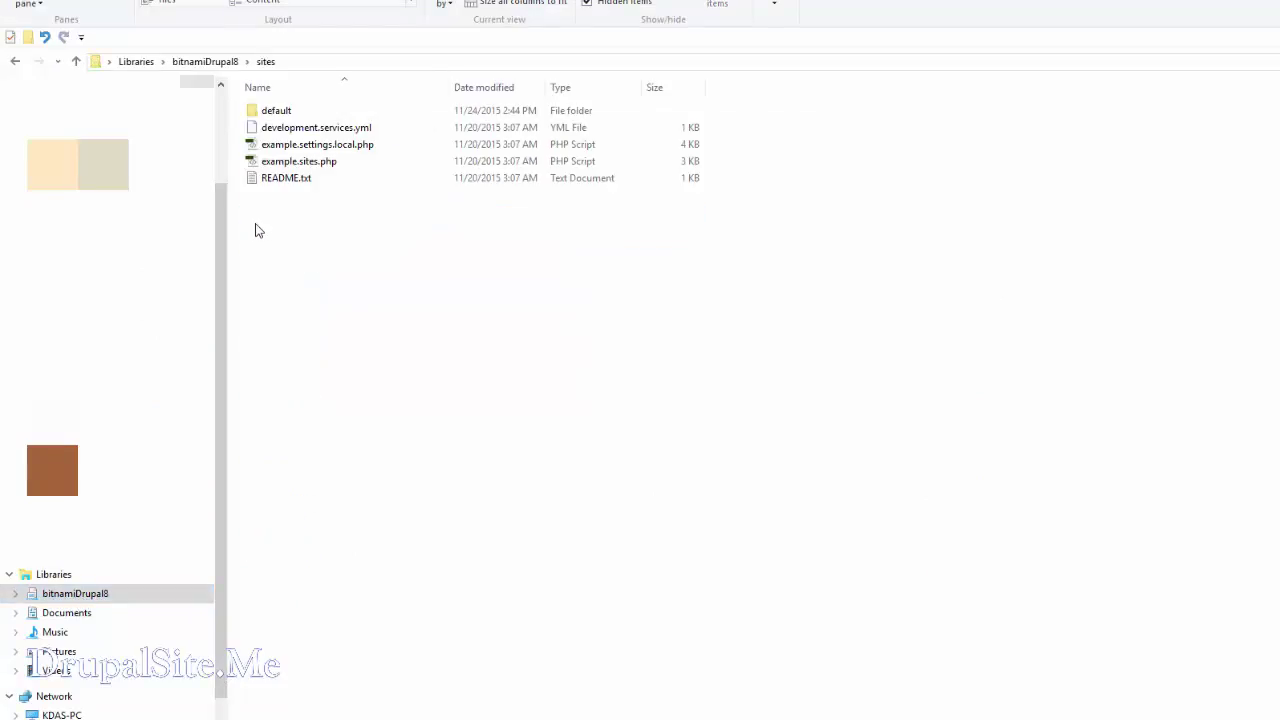
{"action": "double_click", "coordinate": [257, 113]}
{"action": "double_click", "coordinate": [257, 111]}
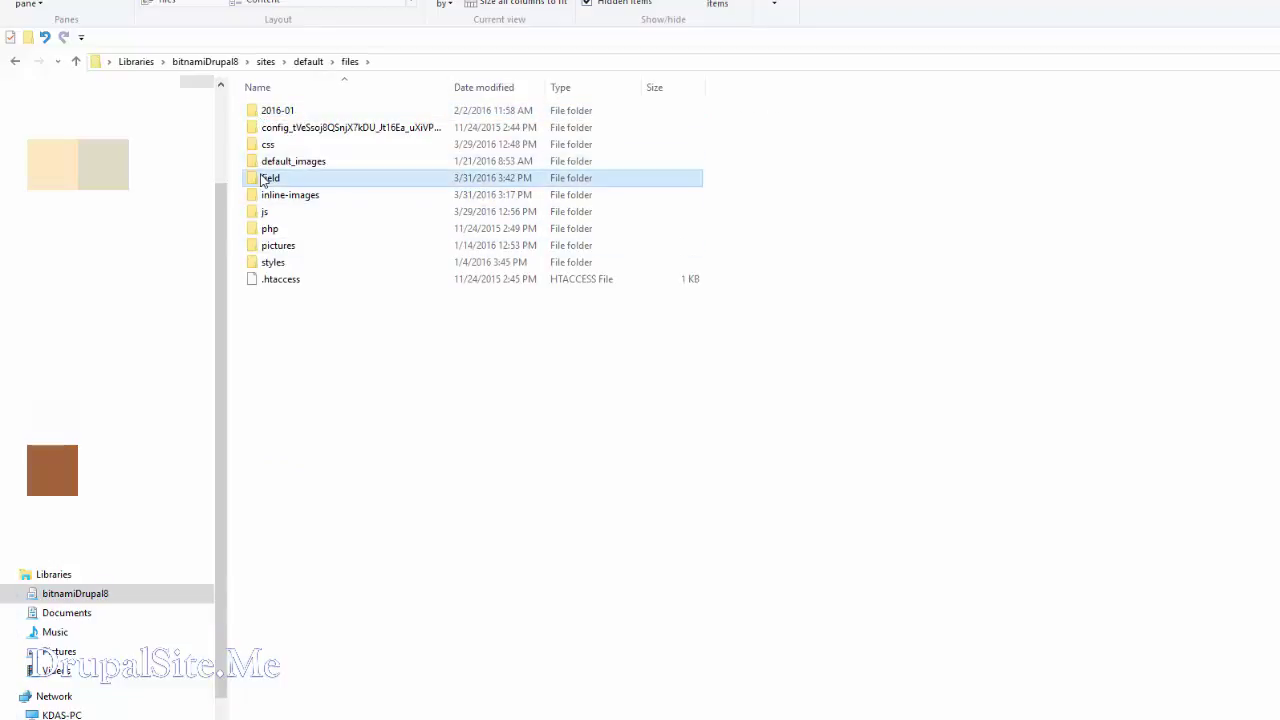
{"action": "double_click", "coordinate": [265, 177]}
{"action": "double_click", "coordinate": [257, 113]}
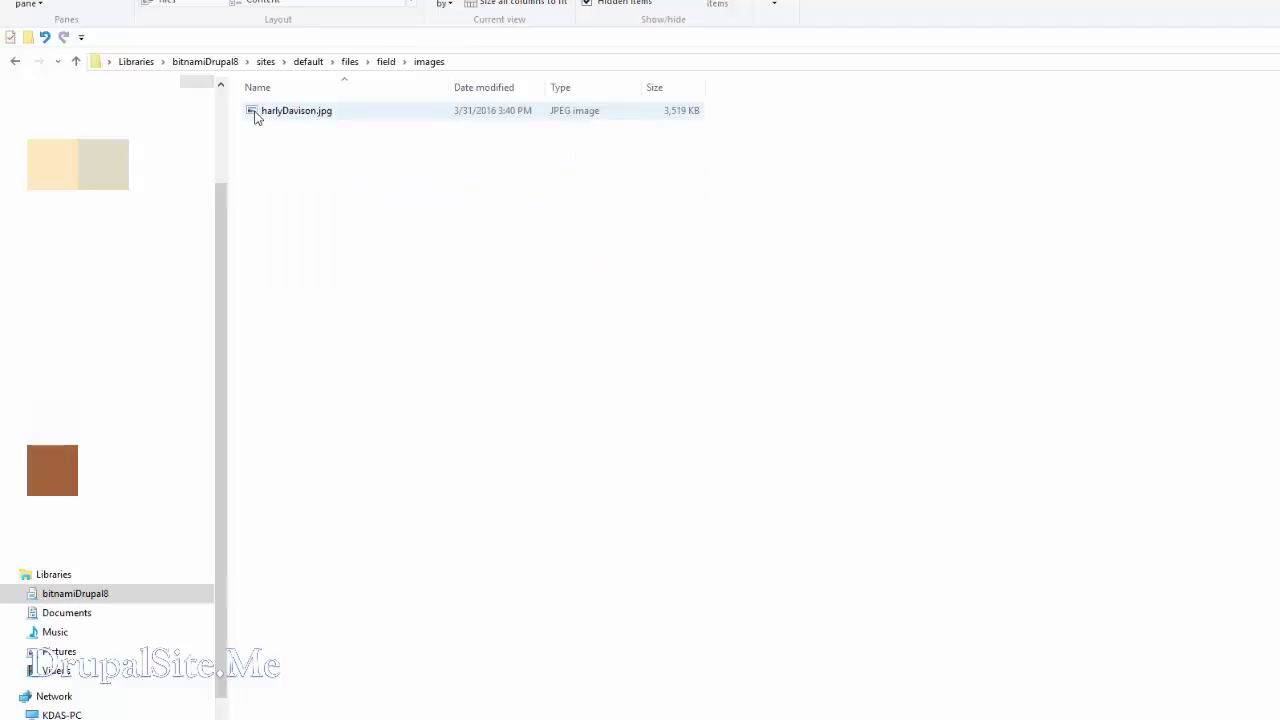
{"action": "left_click", "coordinate": [256, 113]}
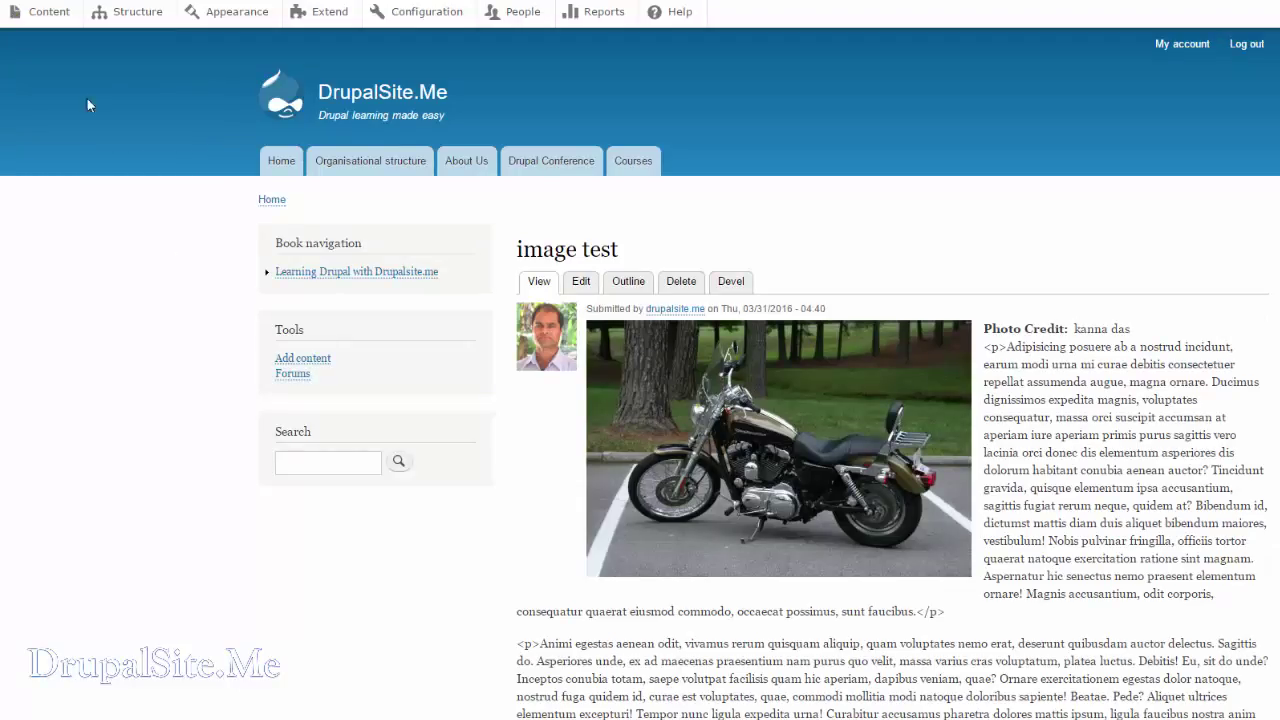
Switch back to the site in the browser and open the field management page of the Article content type
{"action": "left_click", "coordinate": [127, 14]}
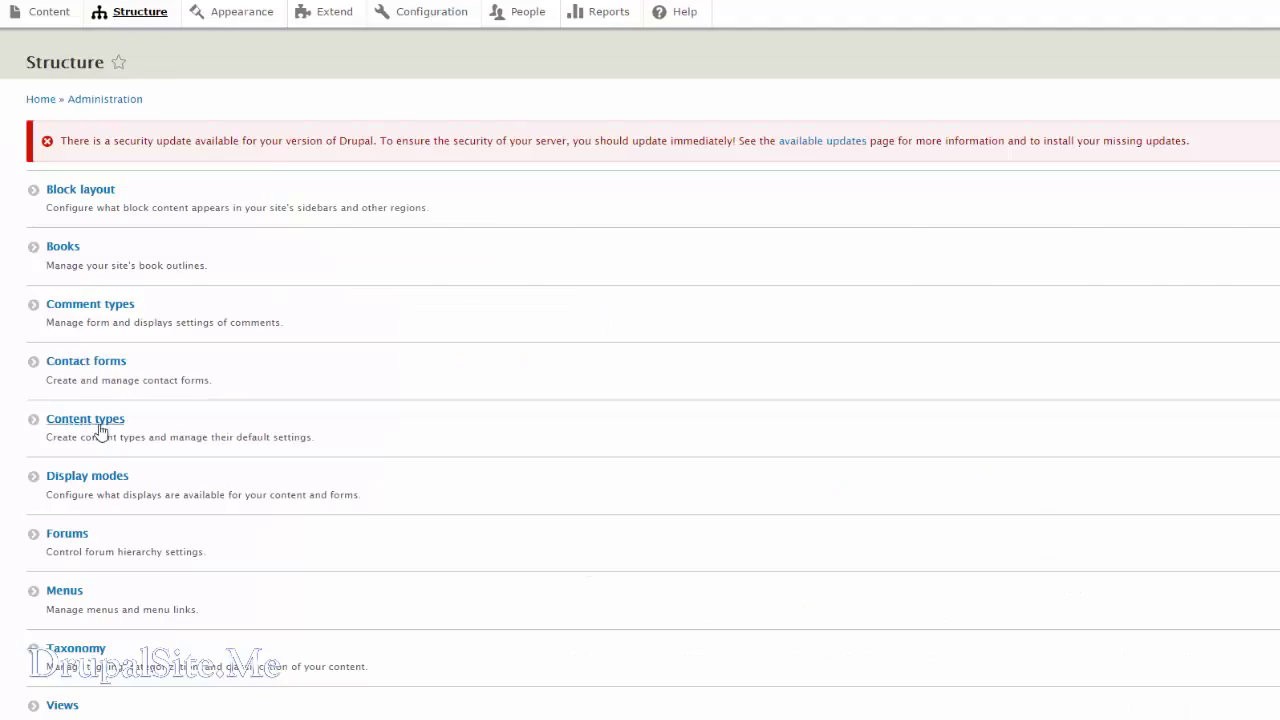
{"action": "left_click", "coordinate": [96, 422]}
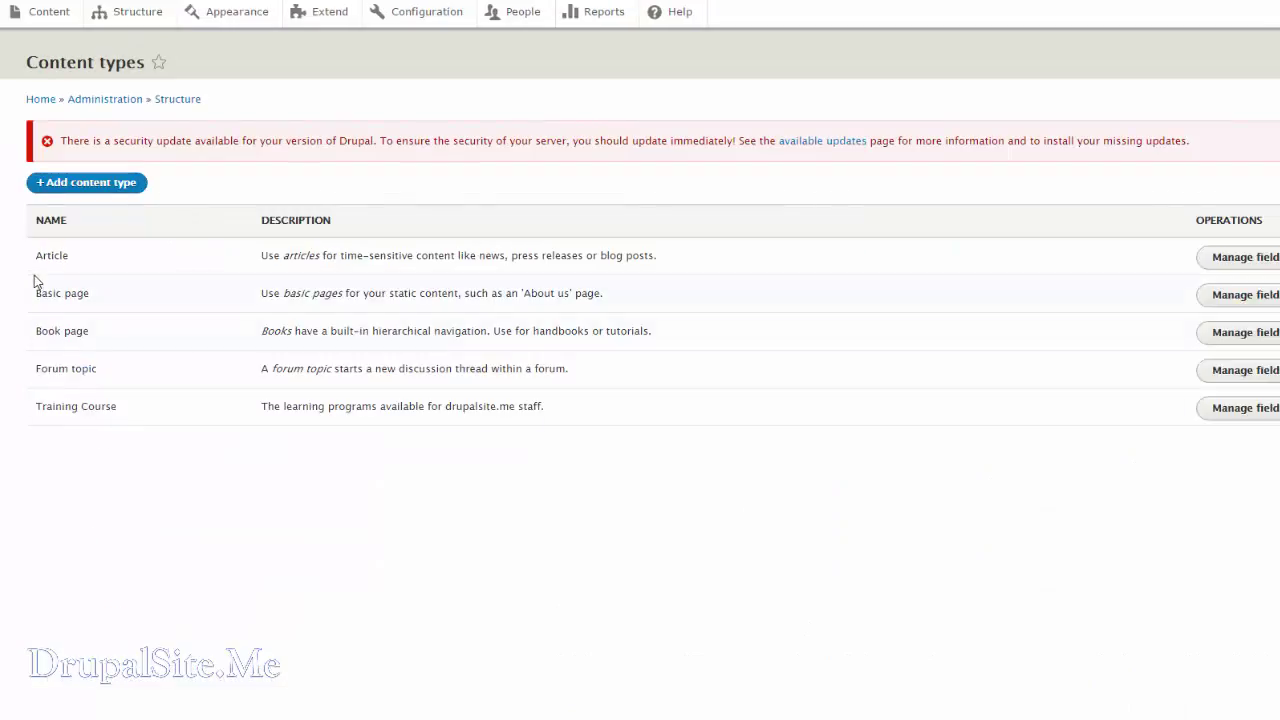
{"action": "left_click", "coordinate": [1257, 263]}
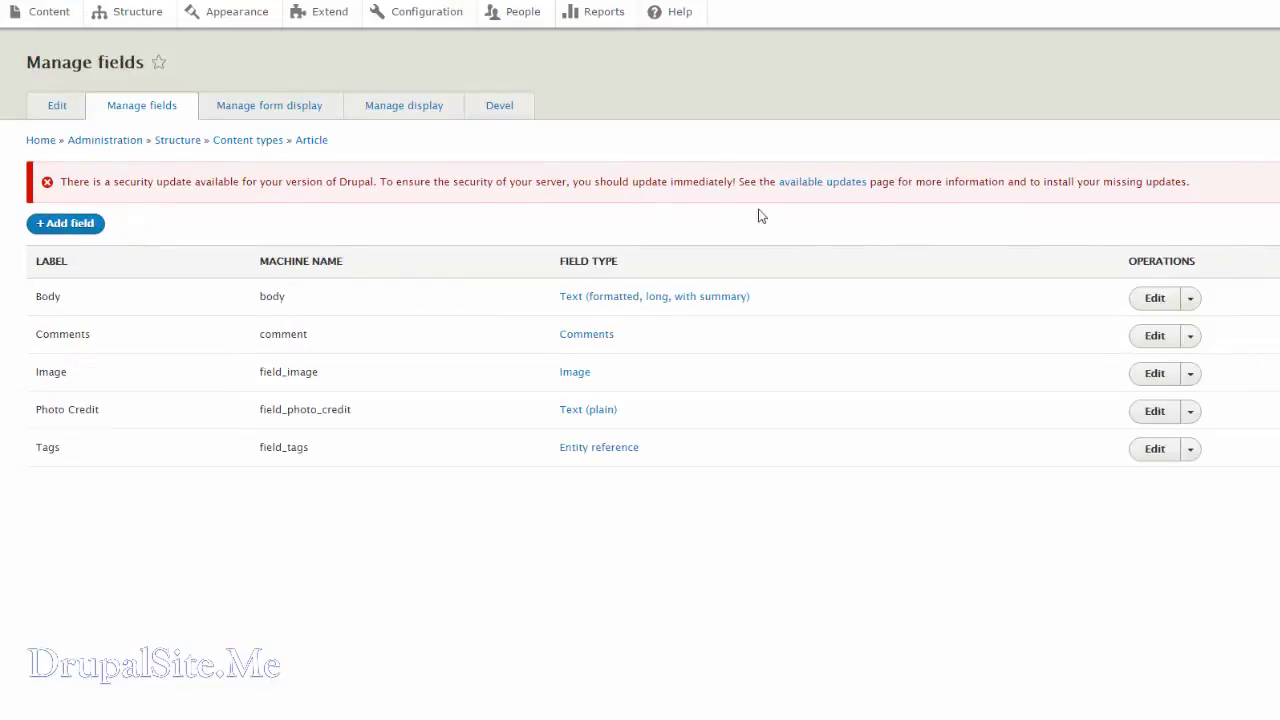
Review the Image field's widget choices and preview image style options in the Article form display, leaving the Thumbnail (100×100) setting as is
{"action": "left_click", "coordinate": [279, 108]}
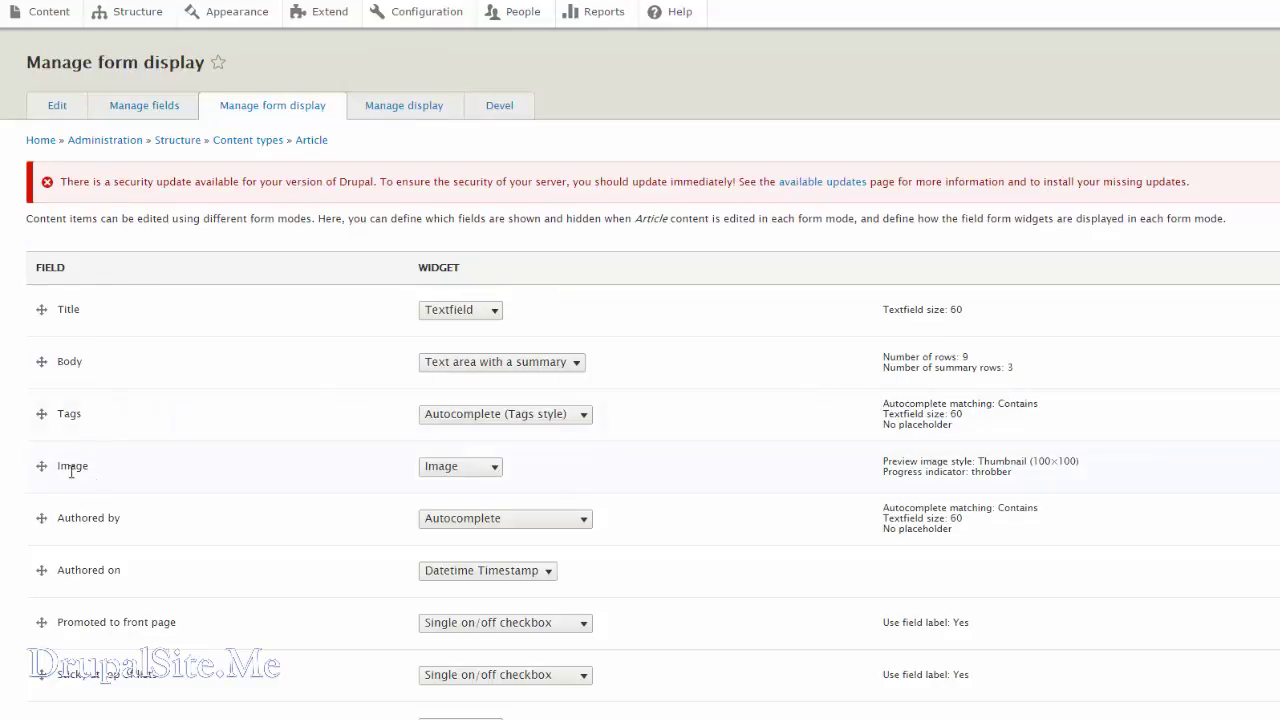
{"action": "left_click", "coordinate": [487, 470]}
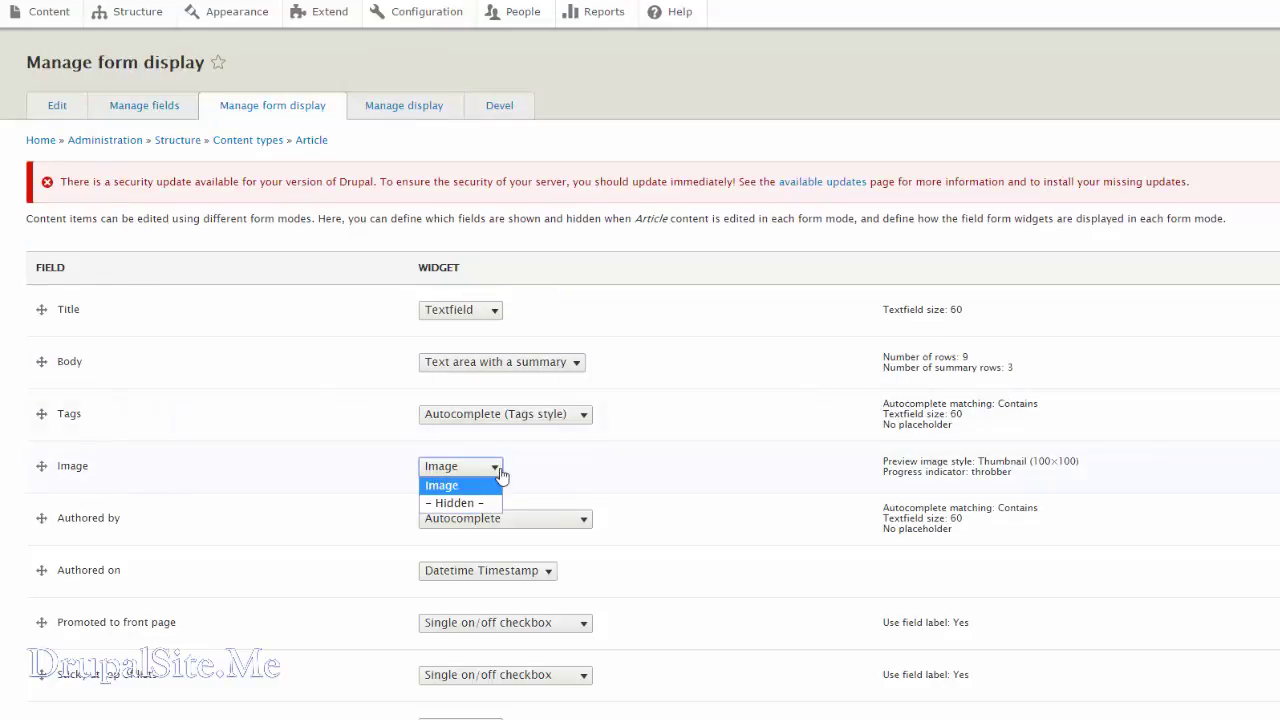
{"action": "left_click", "coordinate": [400, 470]}
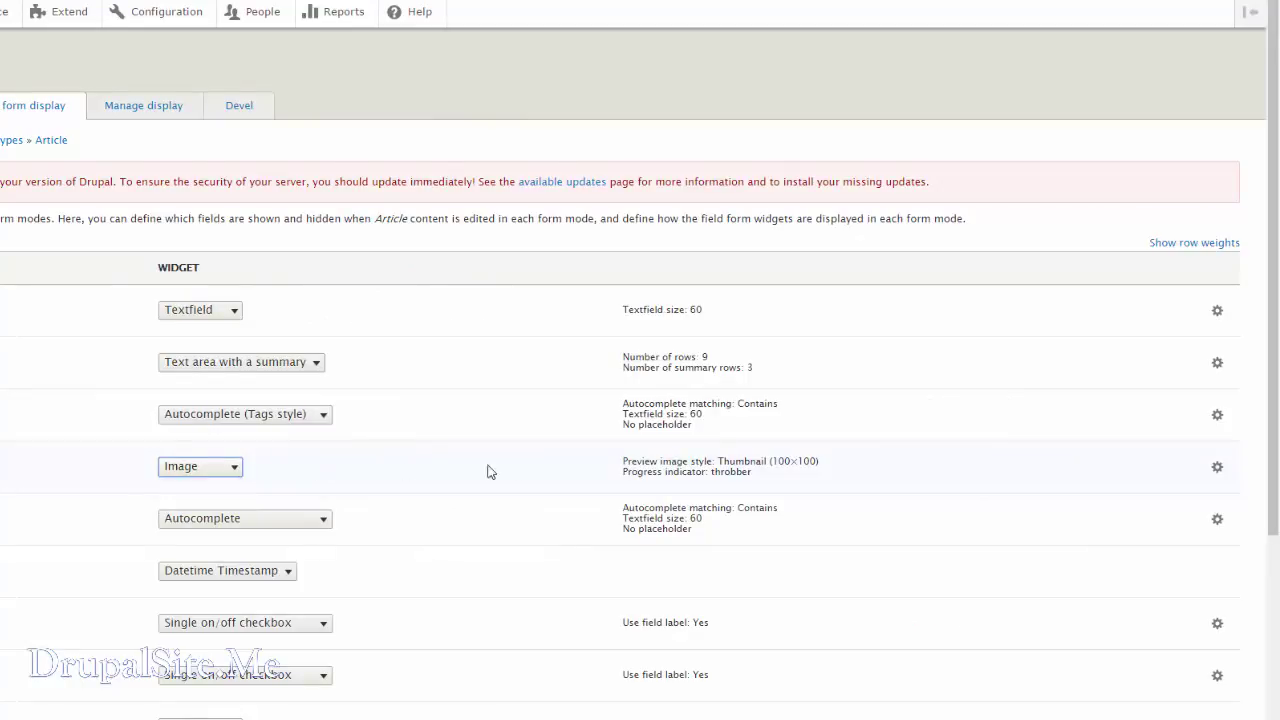
{"action": "left_click", "coordinate": [1217, 467]}
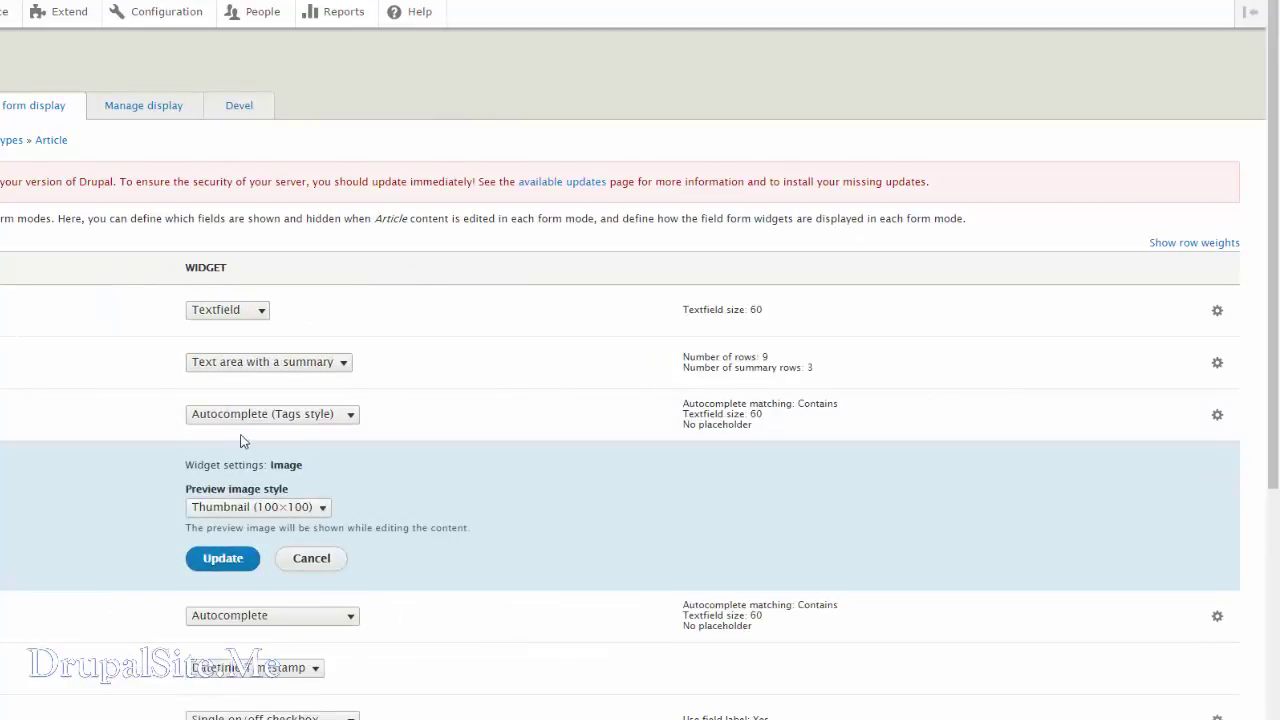
{"action": "left_click", "coordinate": [321, 508]}
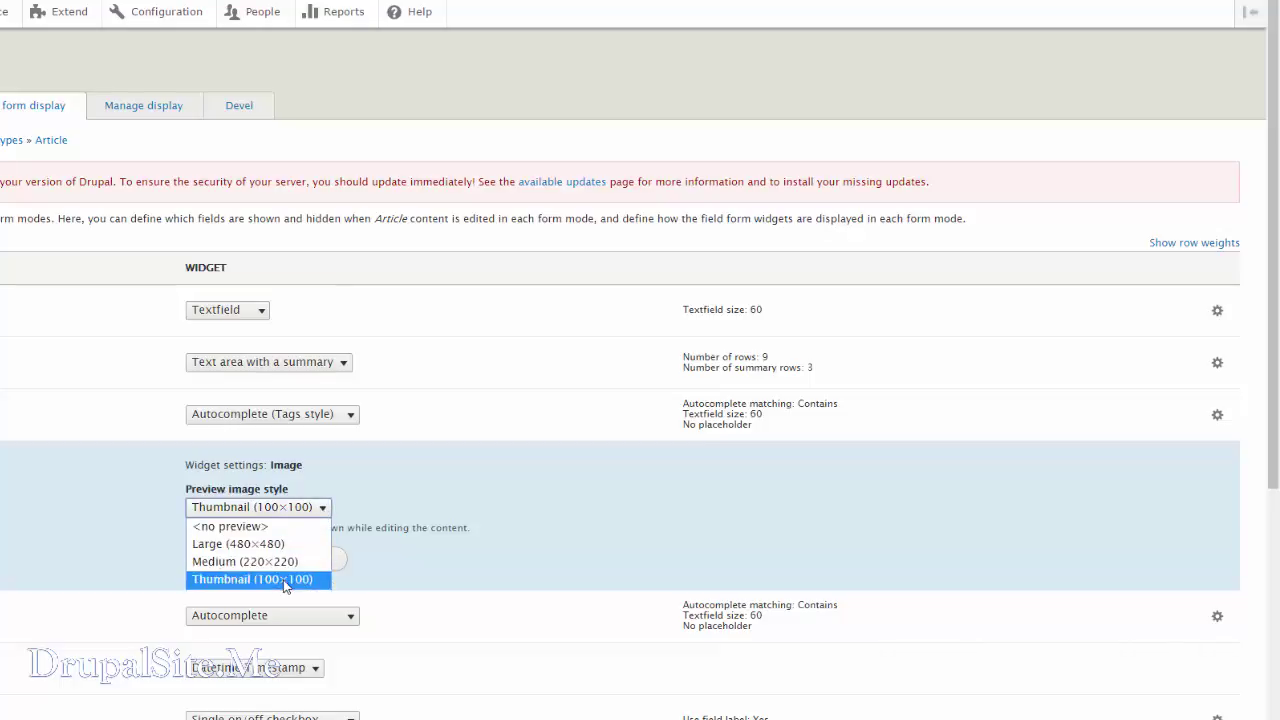
{"action": "left_click", "coordinate": [200, 466]}
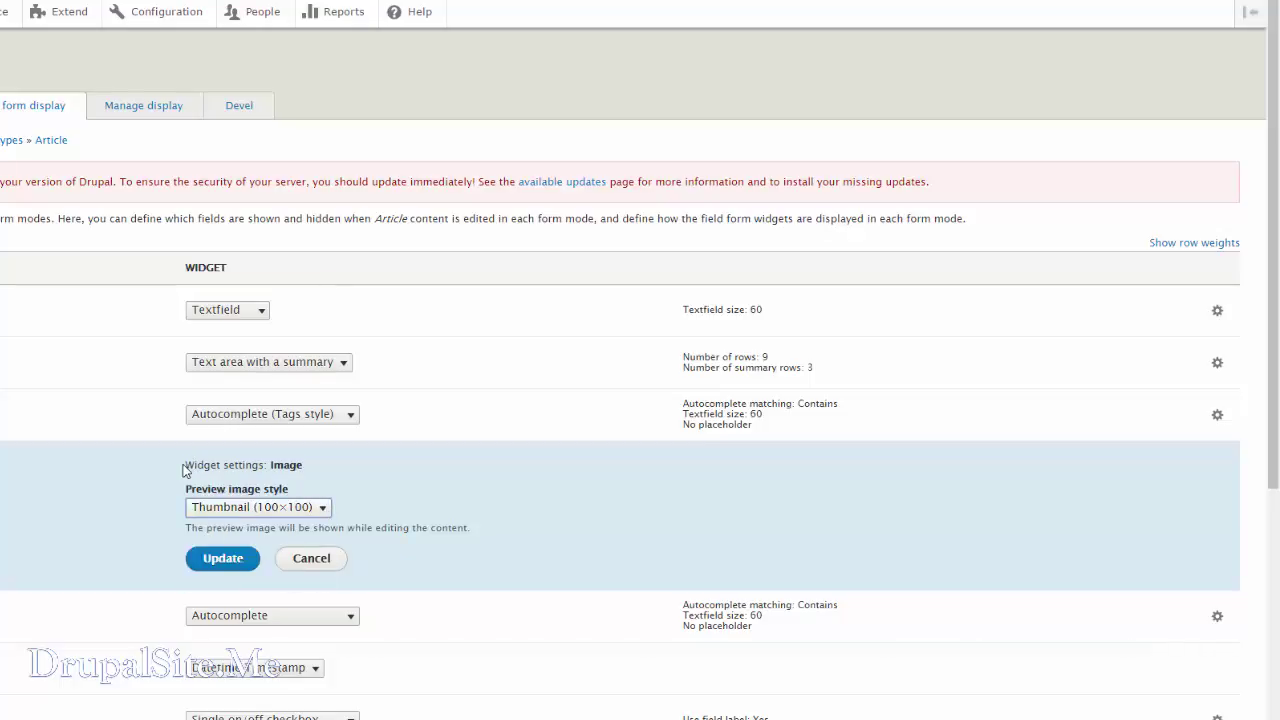
{"action": "left_click_drag", "start_coordinate": [184, 467], "coordinate": [317, 520]}
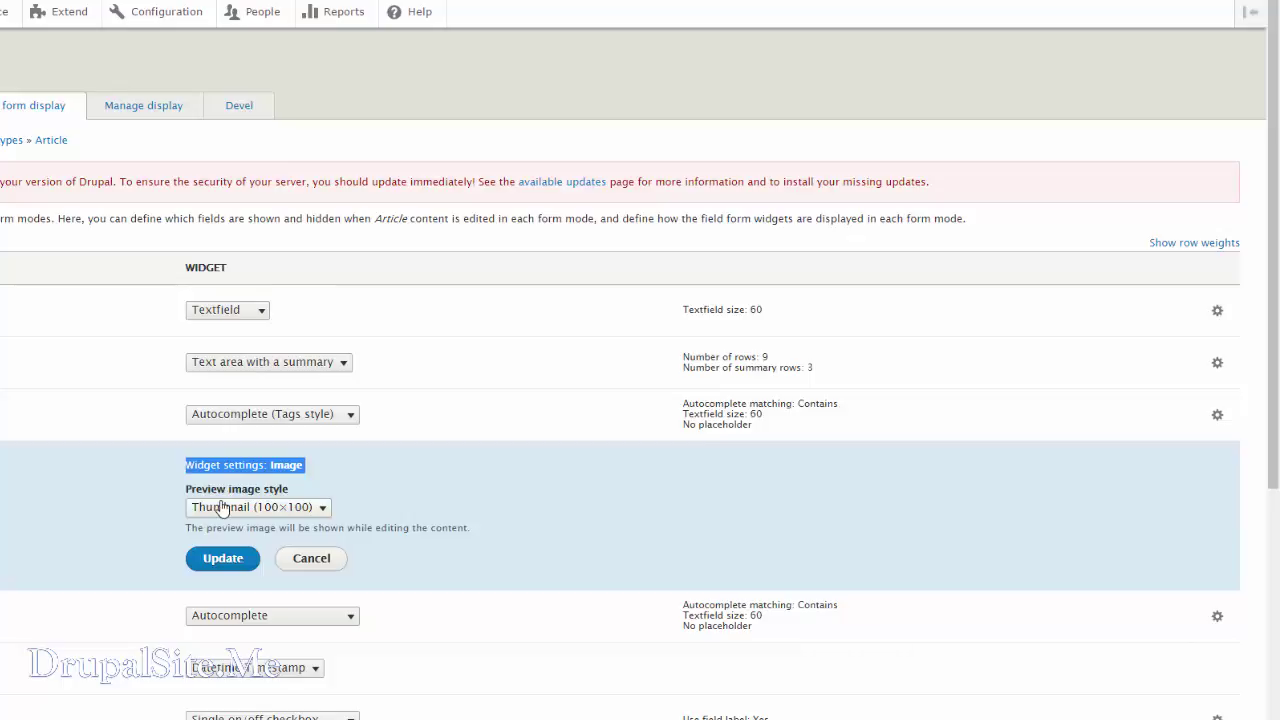
{"action": "left_click", "coordinate": [312, 559]}
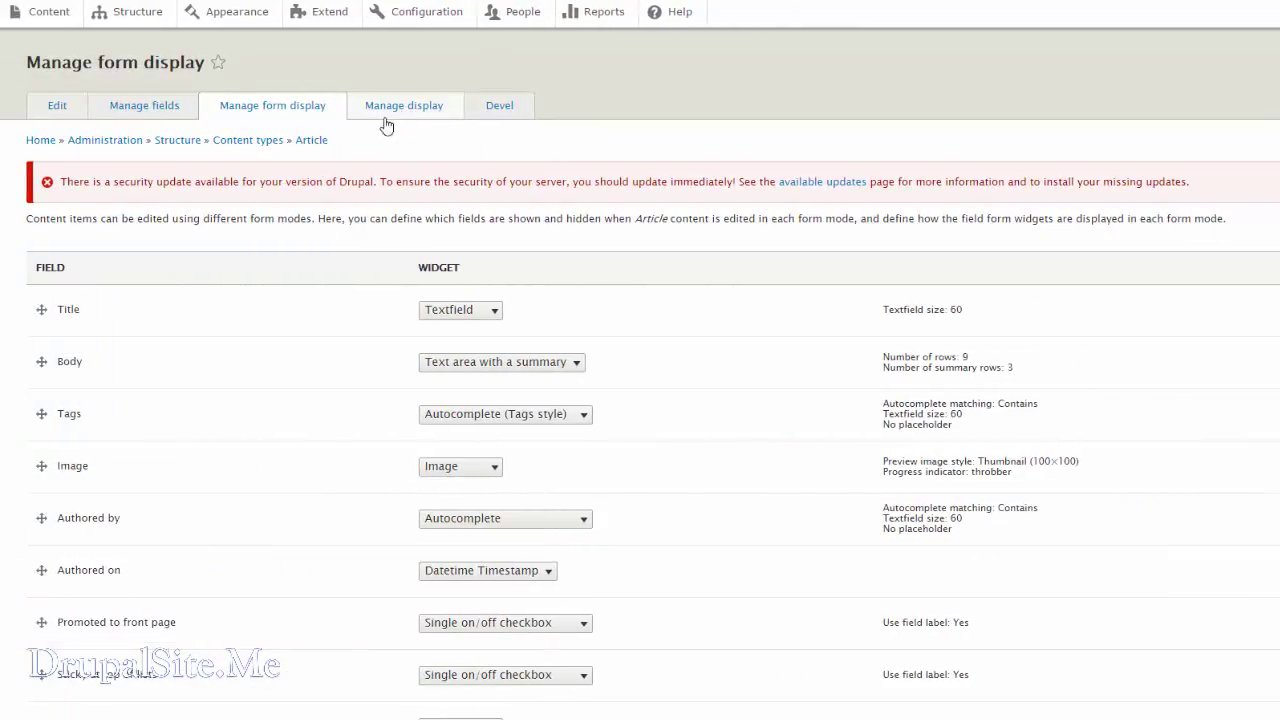
Review the Image field's label setting, image style and link options in the Article content type's default display
{"action": "left_click", "coordinate": [402, 112]}
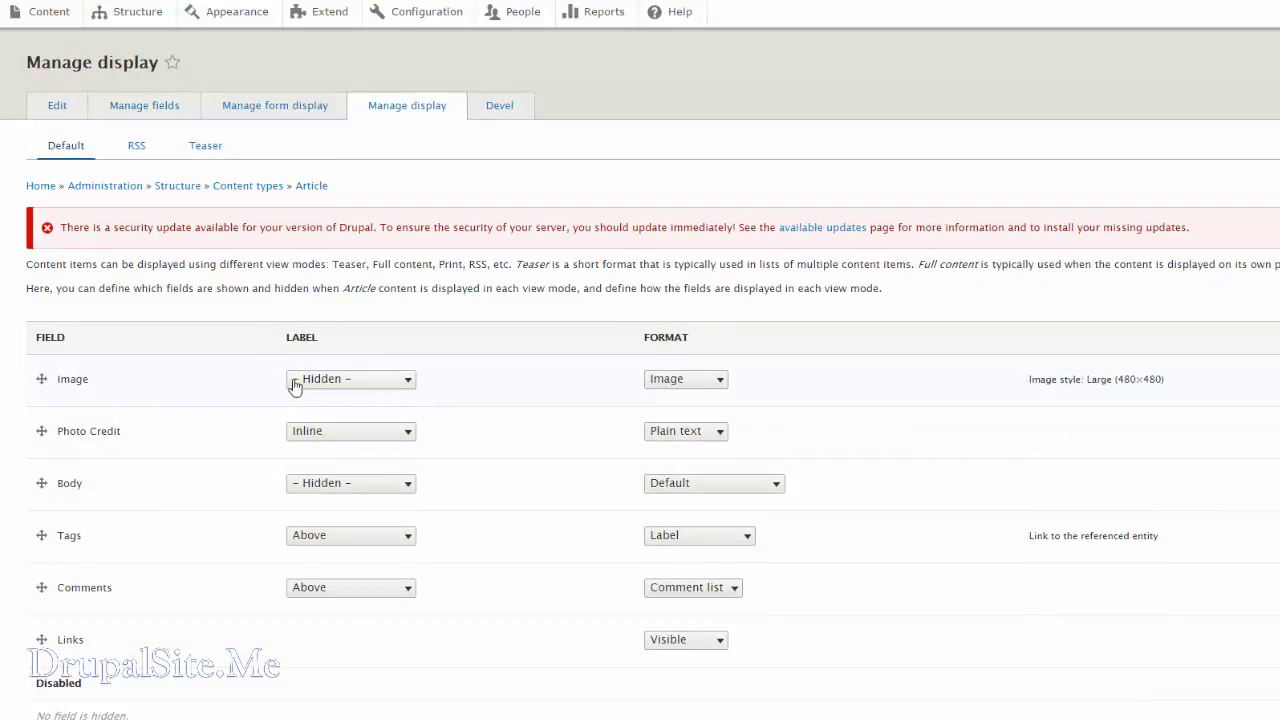
{"action": "left_click", "coordinate": [407, 382]}
{"action": "left_click", "coordinate": [407, 382]}
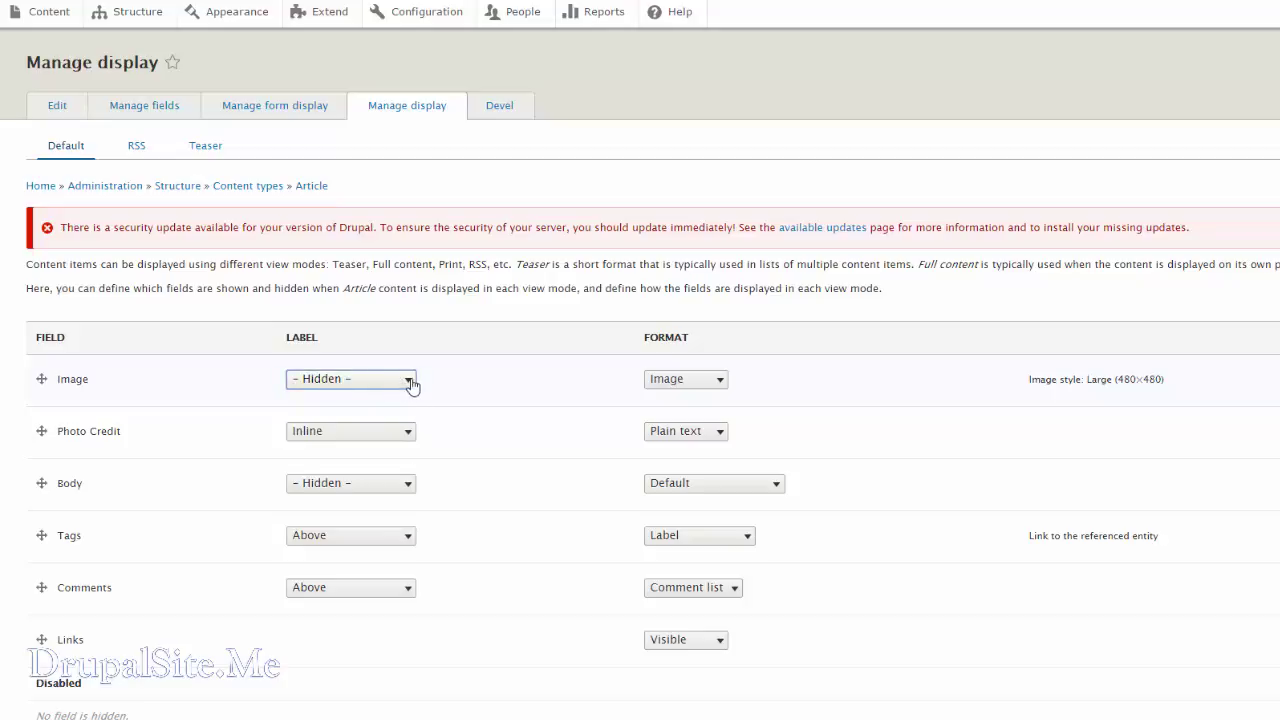
{"action": "left_click", "coordinate": [409, 381]}
{"action": "left_click", "coordinate": [410, 384]}
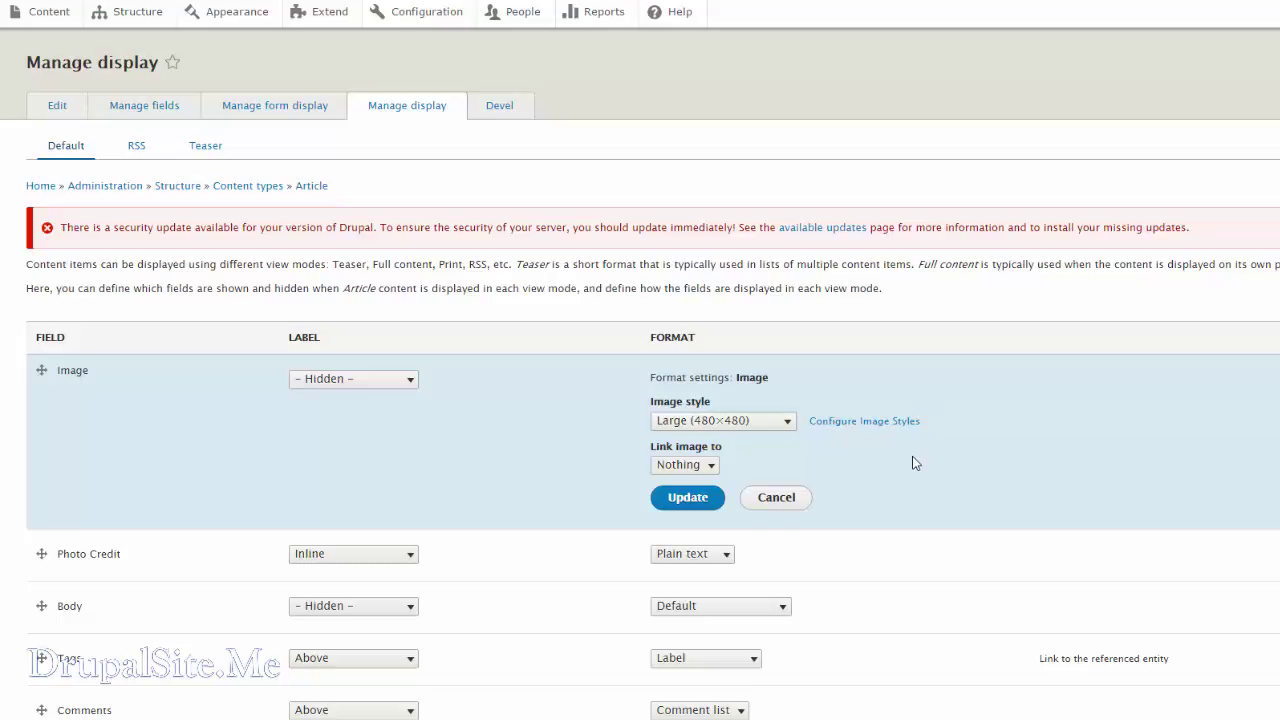
{"action": "left_click", "coordinate": [712, 467]}
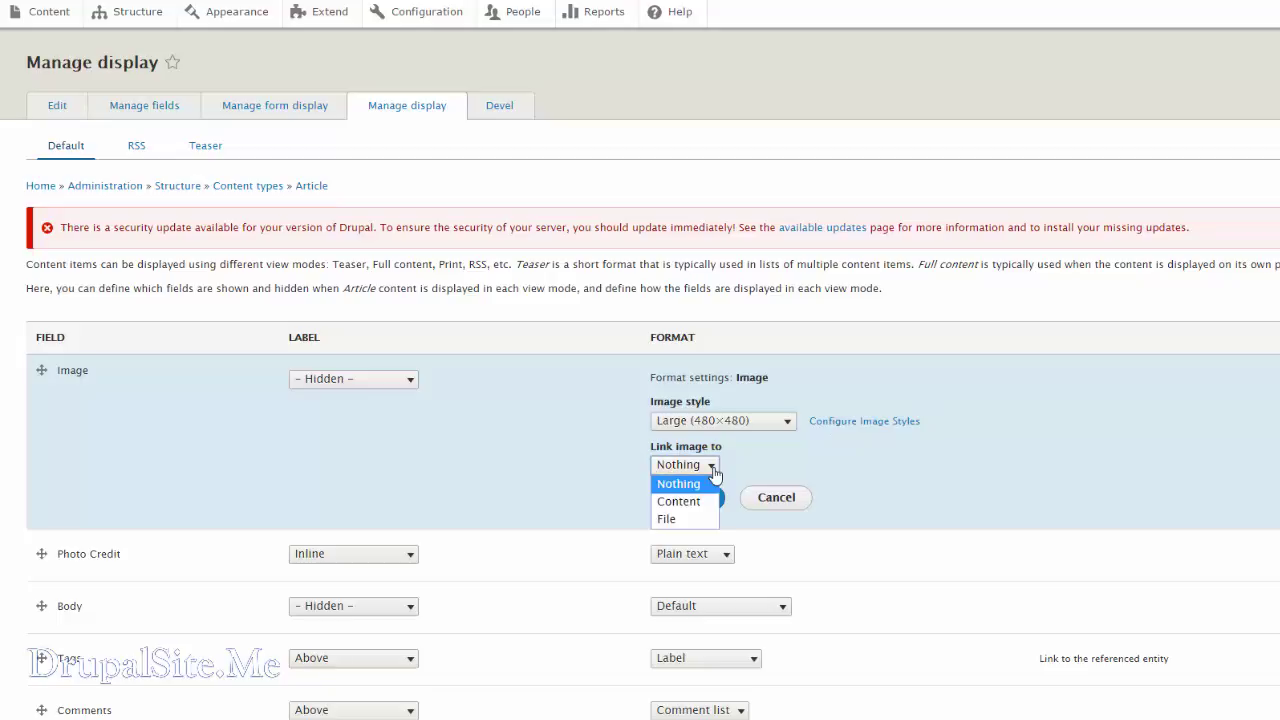
{"action": "left_click", "coordinate": [713, 468]}
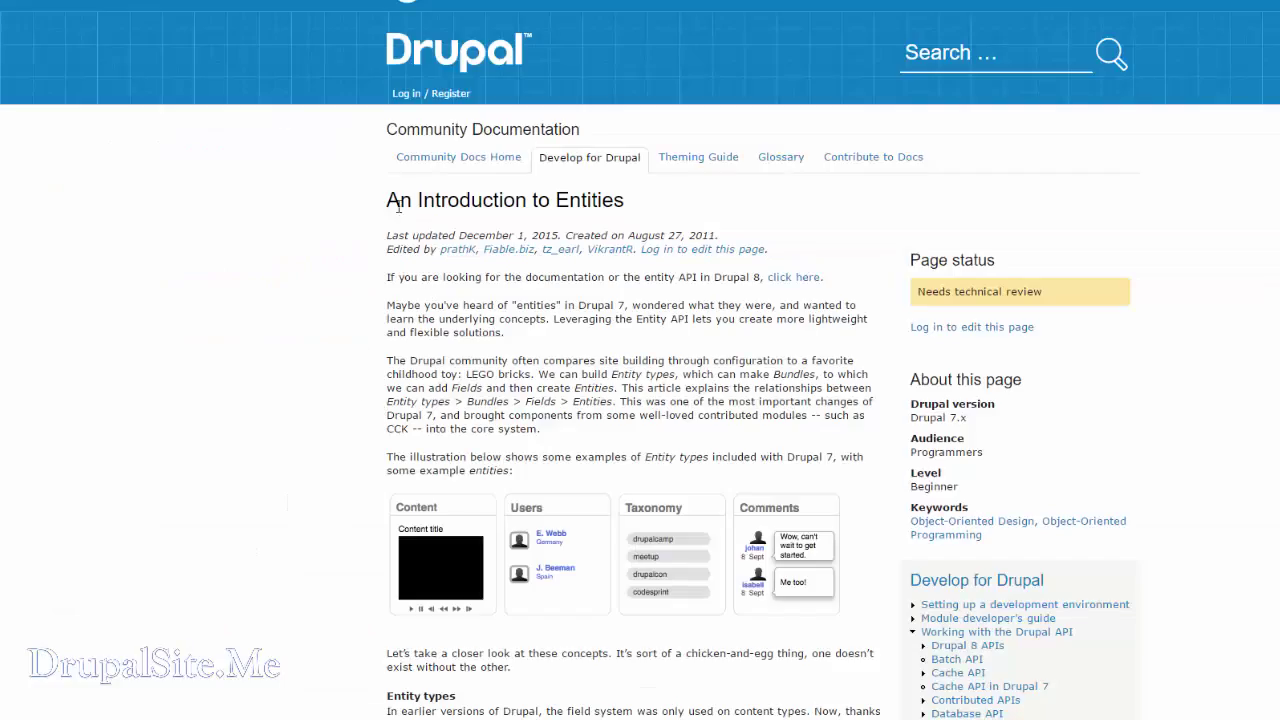
Point out the title of the Drupal documentation page "An Introduction to Entities"
{"action": "left_click_drag", "start_coordinate": [386, 200], "coordinate": [769, 201]}
{"action": "left_click", "coordinate": [641, 378]}
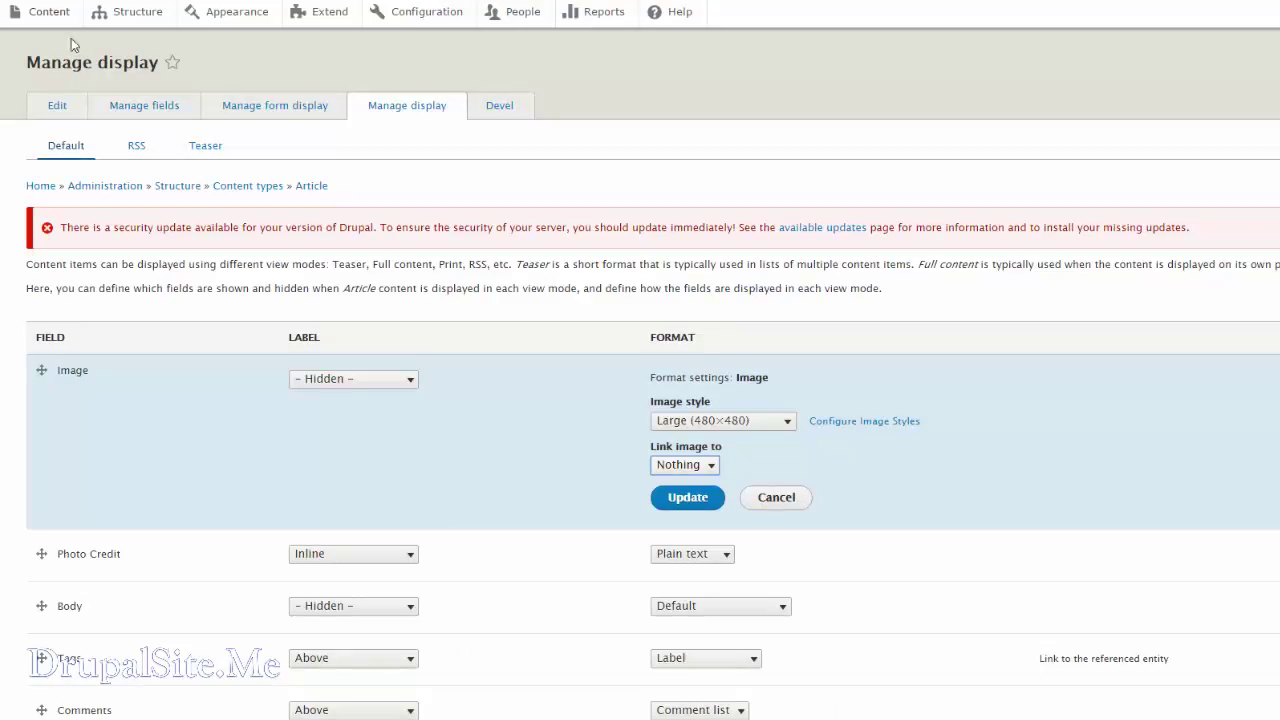
Go through the site's content and comments listings to the uploaded files, and check where the newest harlyDavison.jpg is used
{"action": "left_click", "coordinate": [47, 17]}
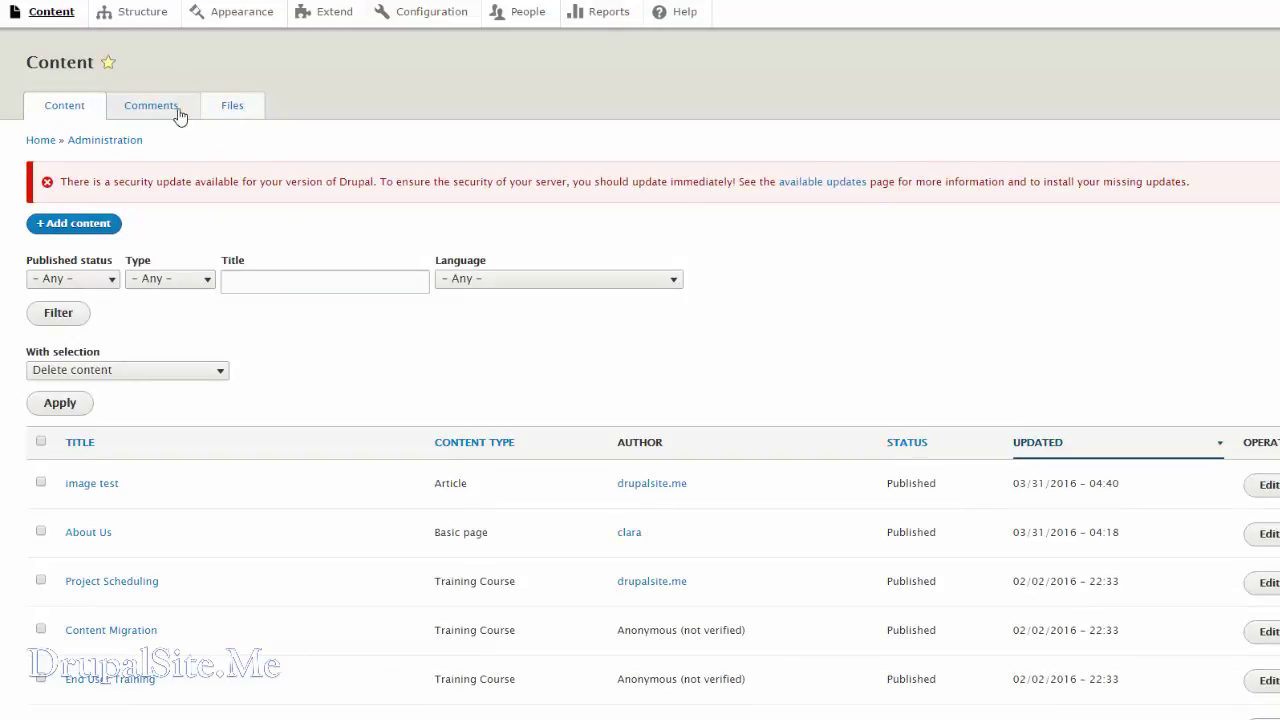
{"action": "left_click", "coordinate": [143, 110]}
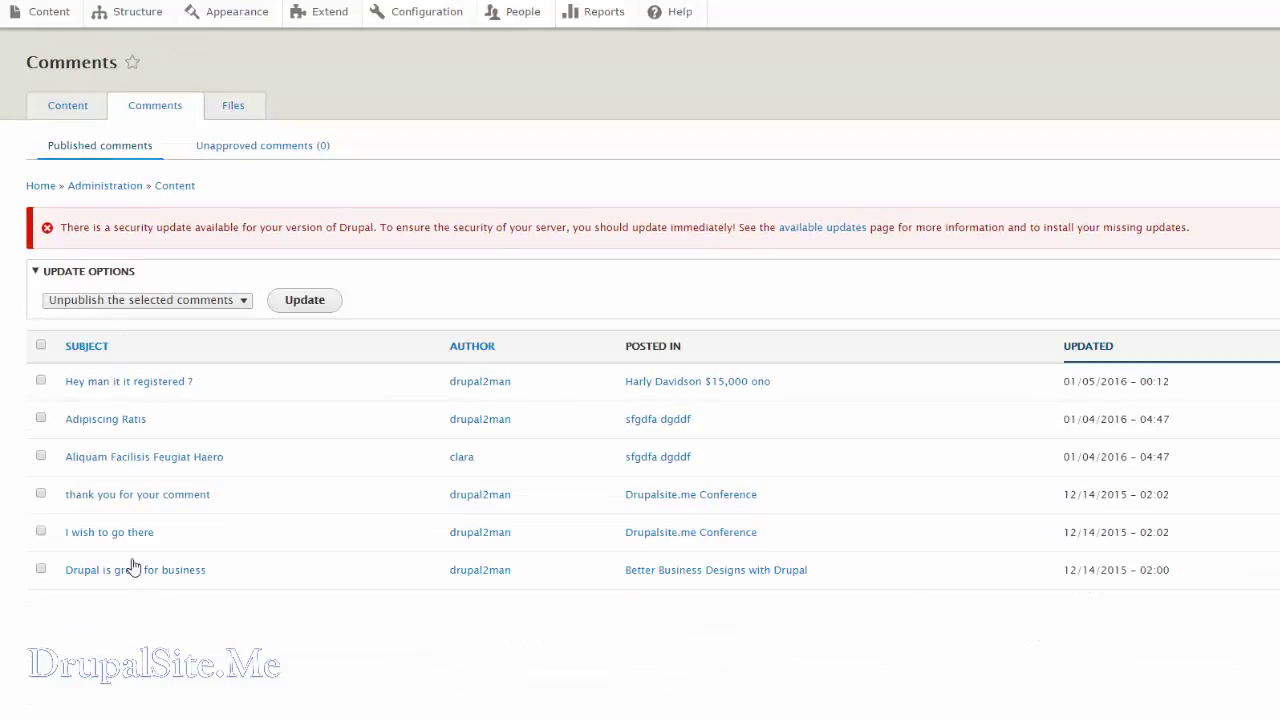
{"action": "left_click", "coordinate": [234, 110]}
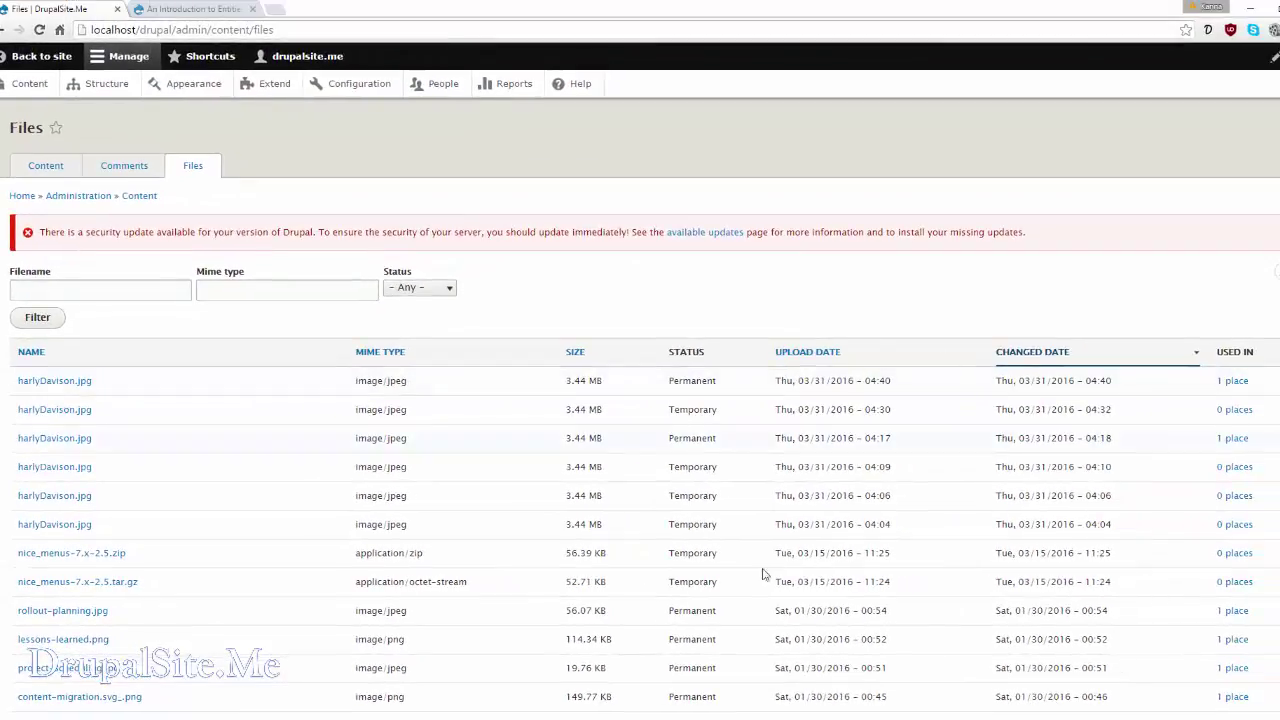
{"action": "left_click", "coordinate": [1233, 383]}
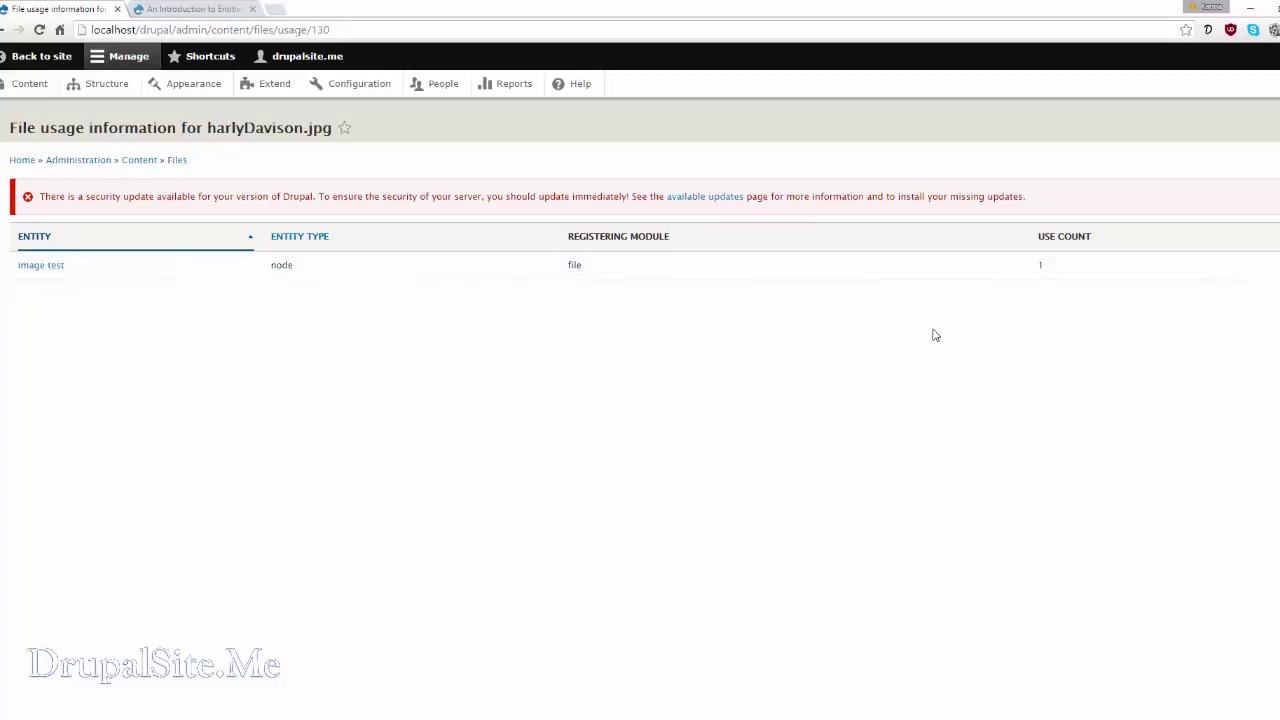
{"action": "key", "text": "alt+Left"}
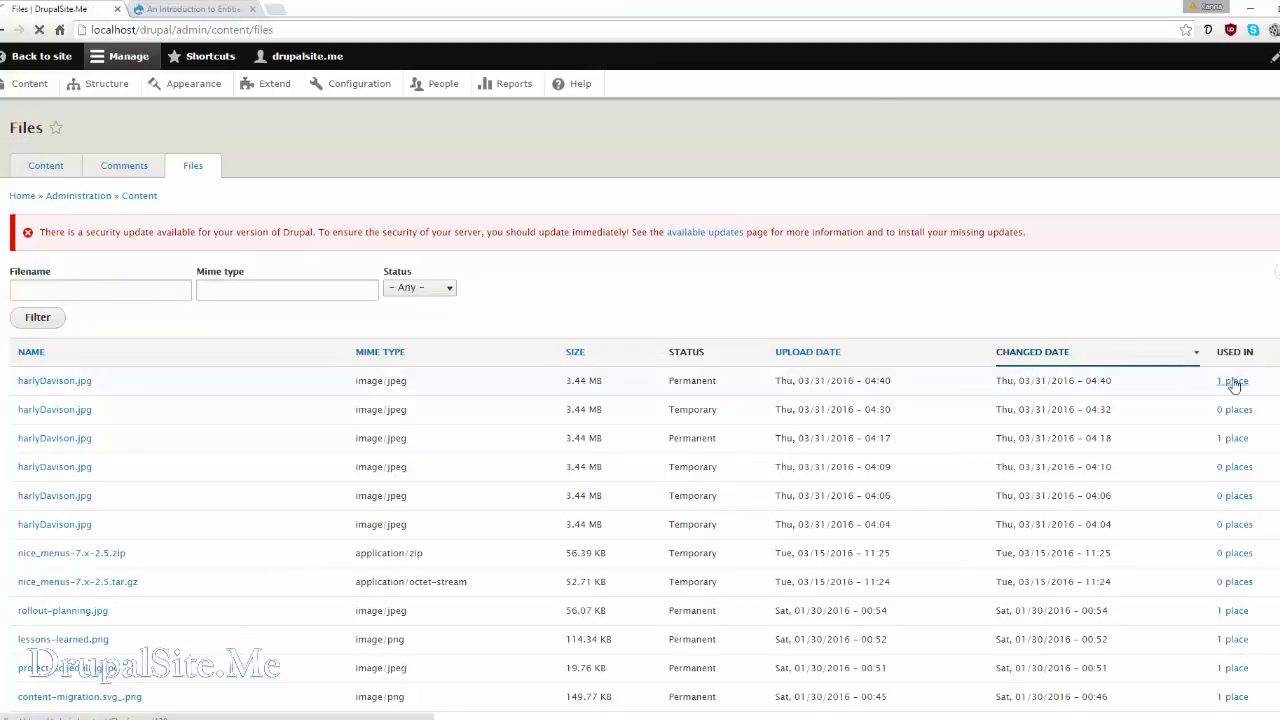
{"action": "left_click", "coordinate": [1236, 380]}
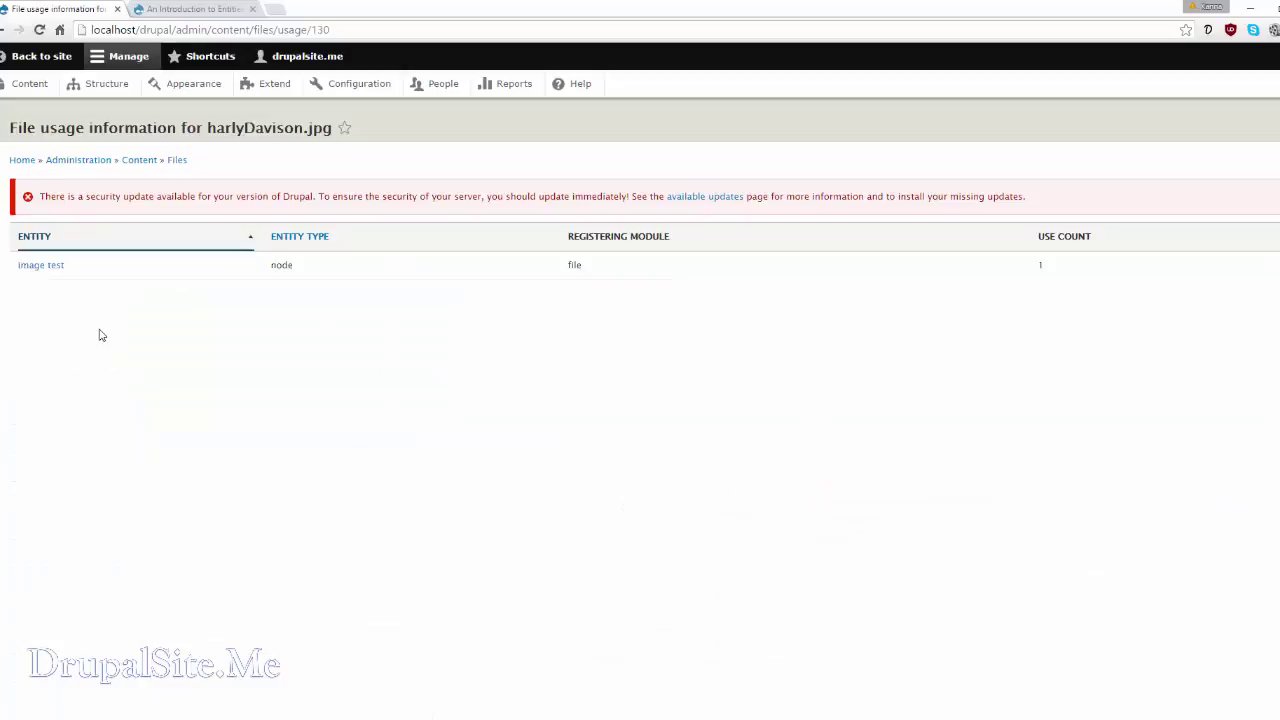